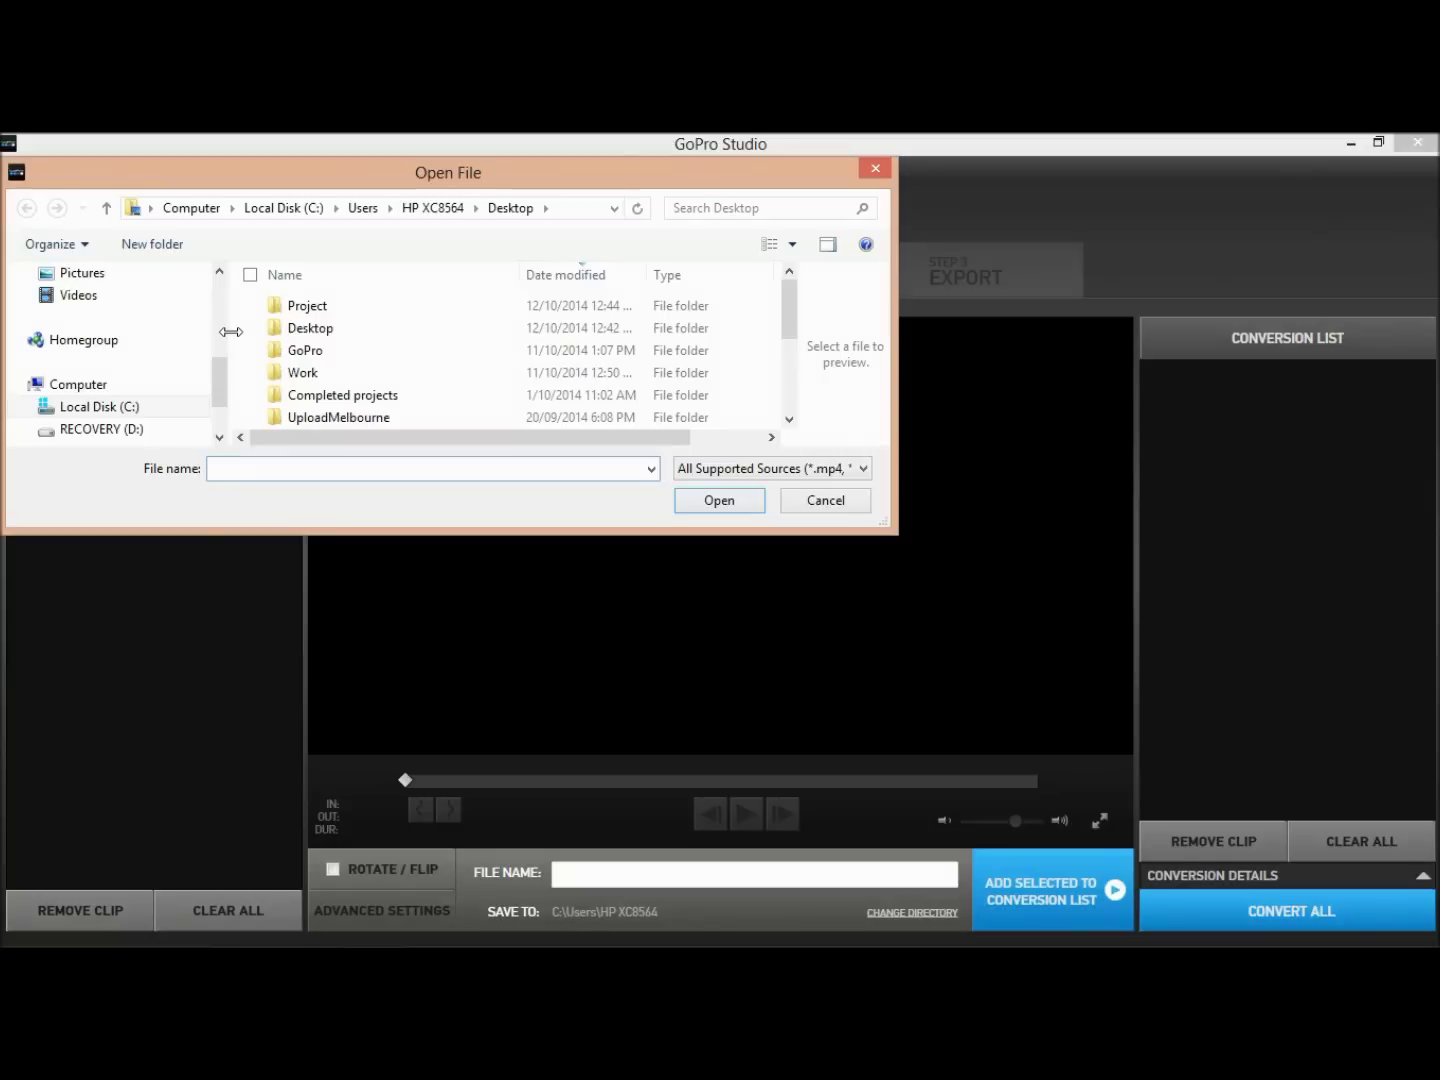
# - Open the Project folder and import the DSC_7163 and GOPR0561 photos
pyautogui.doubleClick(302, 307)
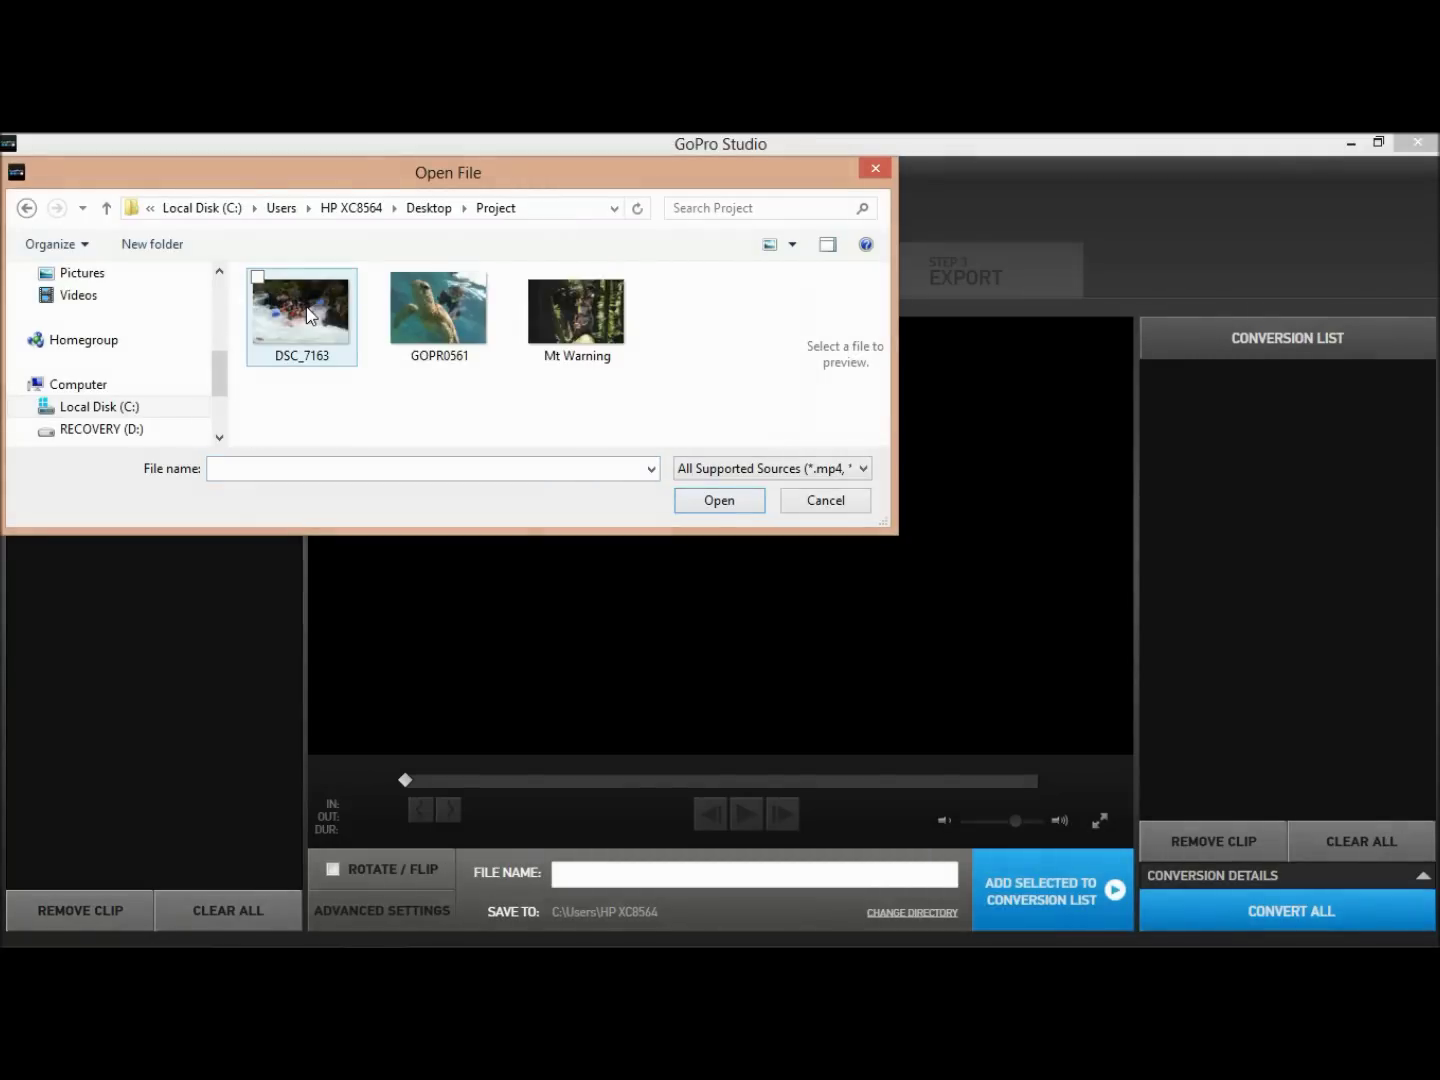
pyautogui.moveTo(467, 419); pyautogui.dragTo(268, 298)
pyautogui.click(705, 500)
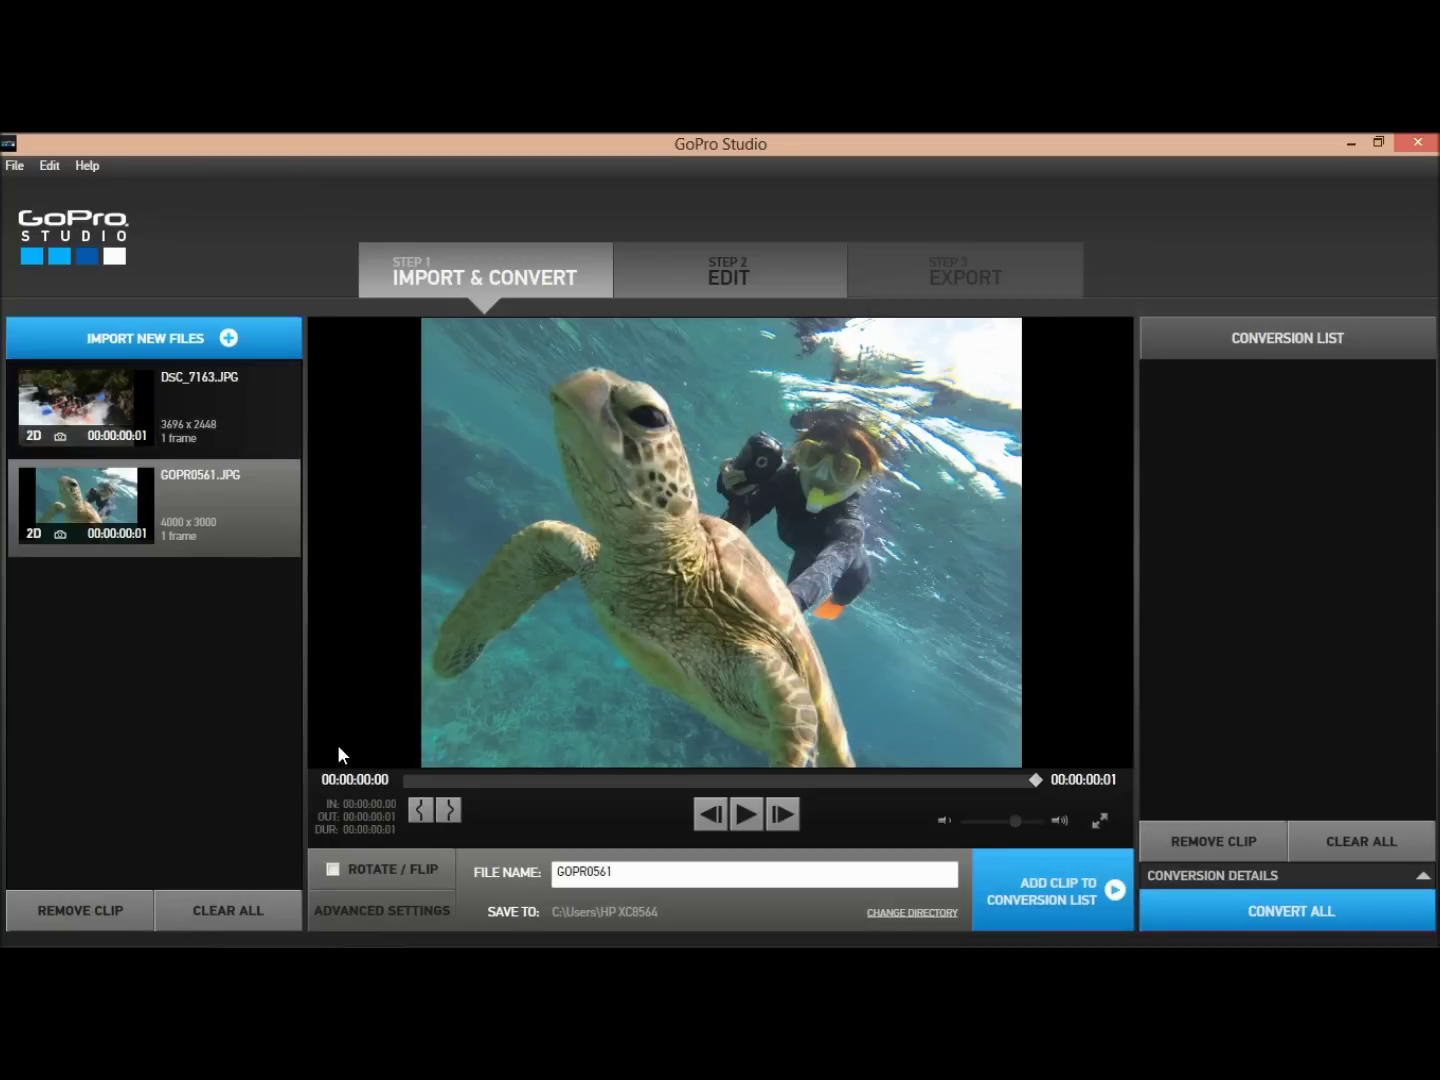
# - Set the Advanced Settings image size to Source (4000x3000) and confirm
pyautogui.click(365, 912)
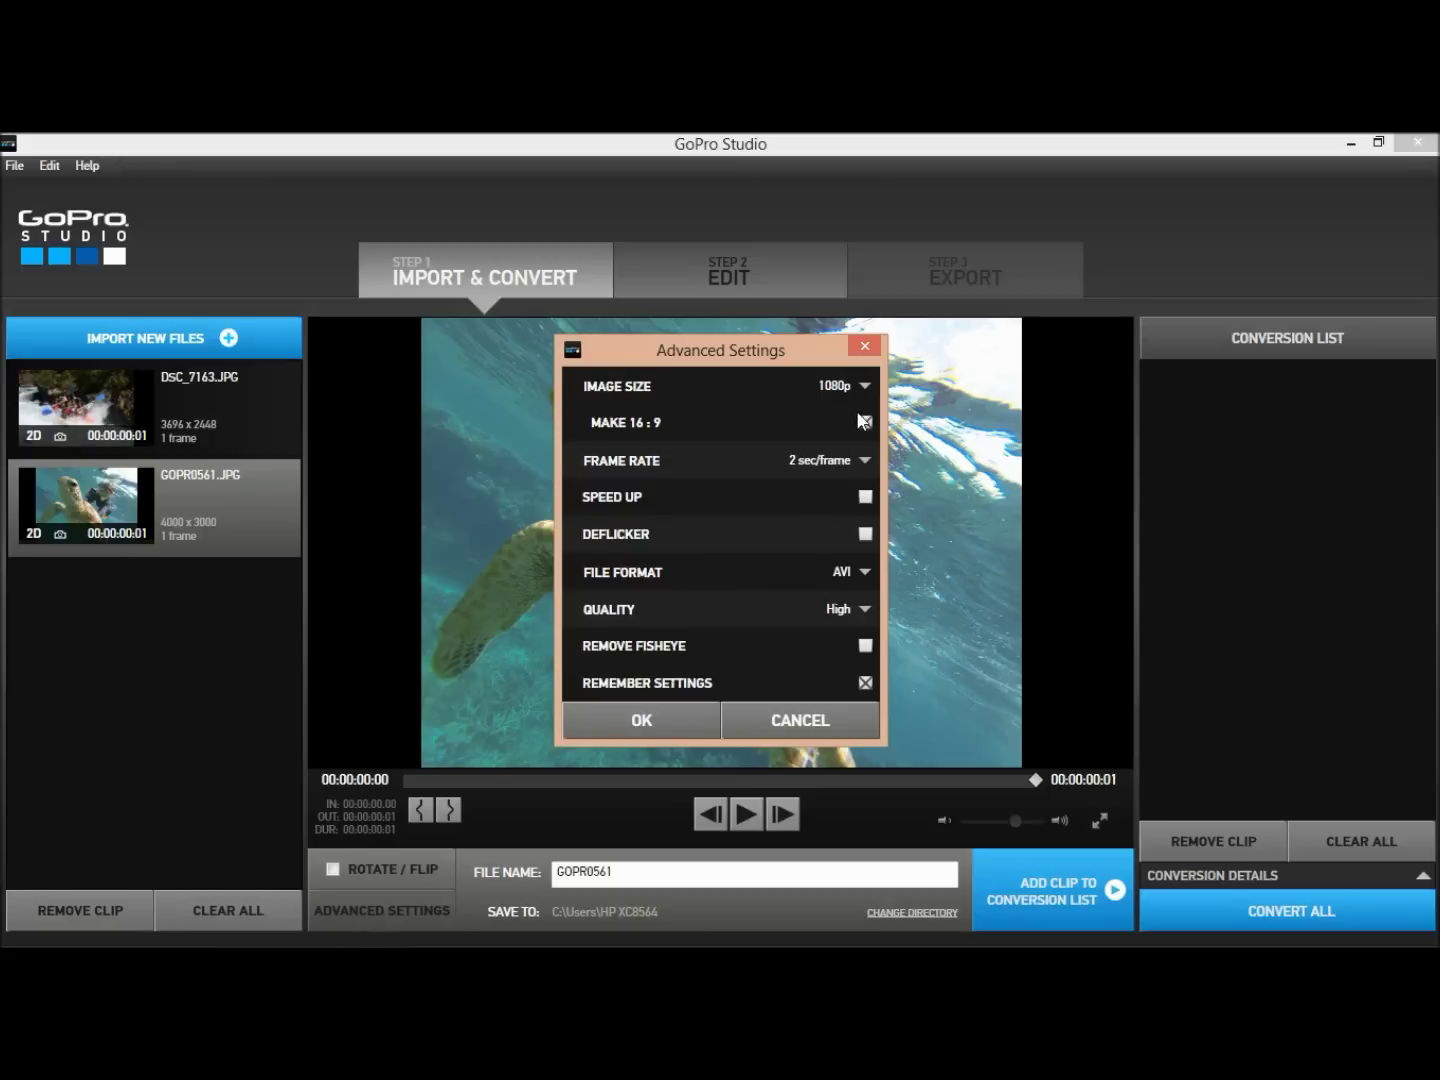
pyautogui.click(865, 386)
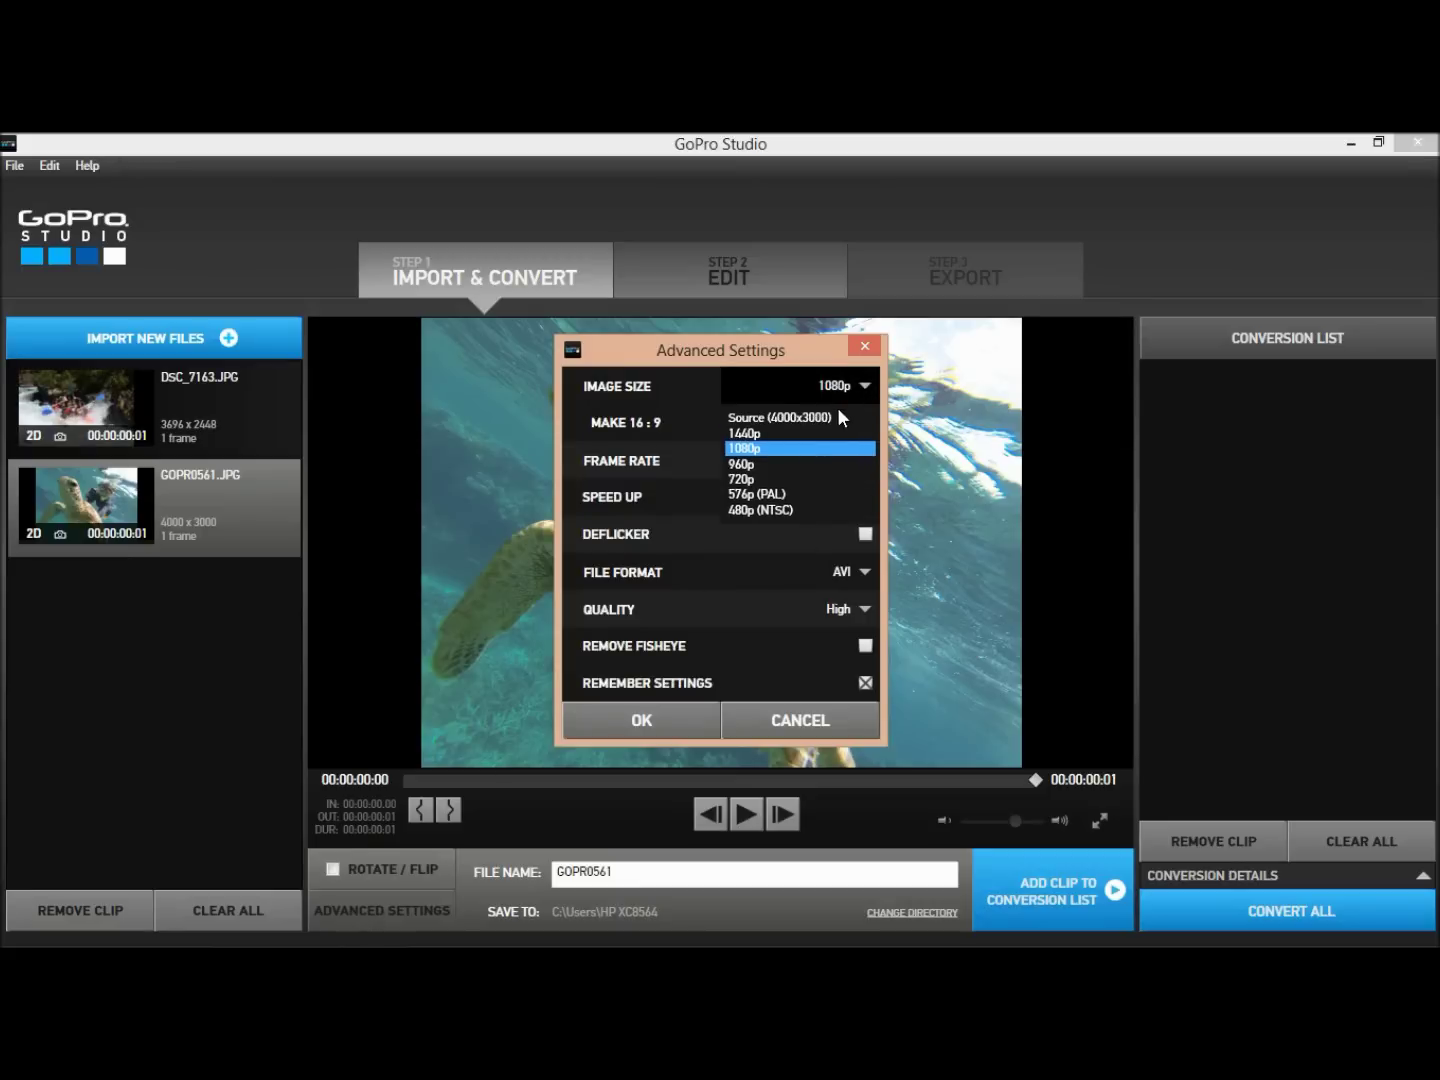
pyautogui.click(833, 417)
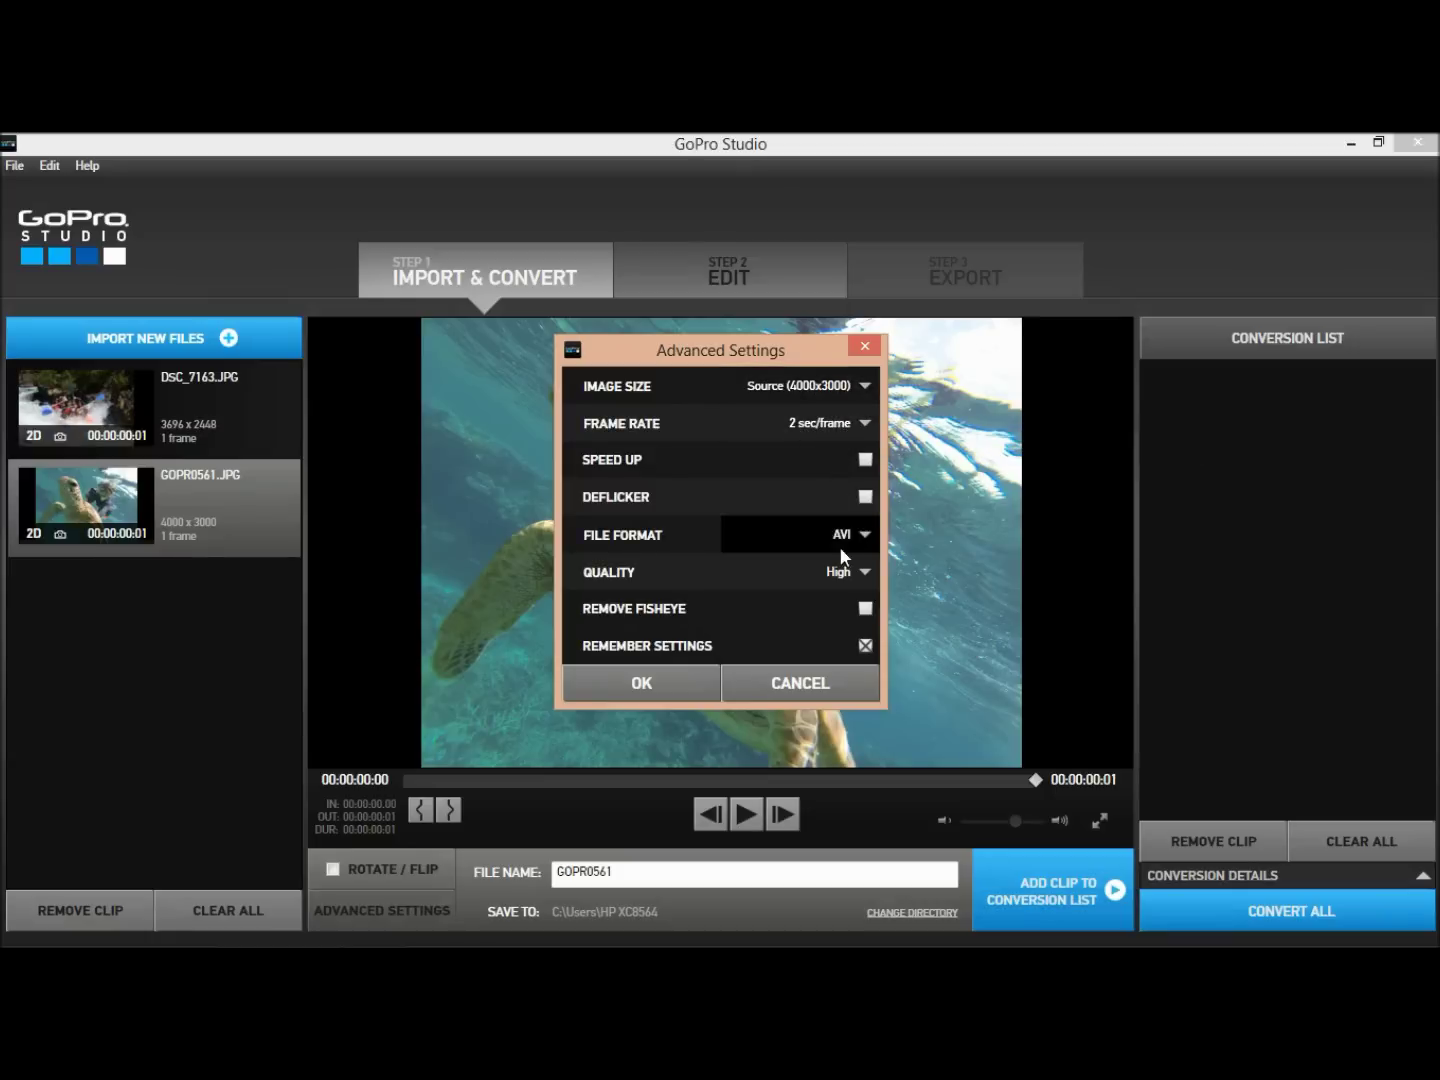
pyautogui.click(682, 676)
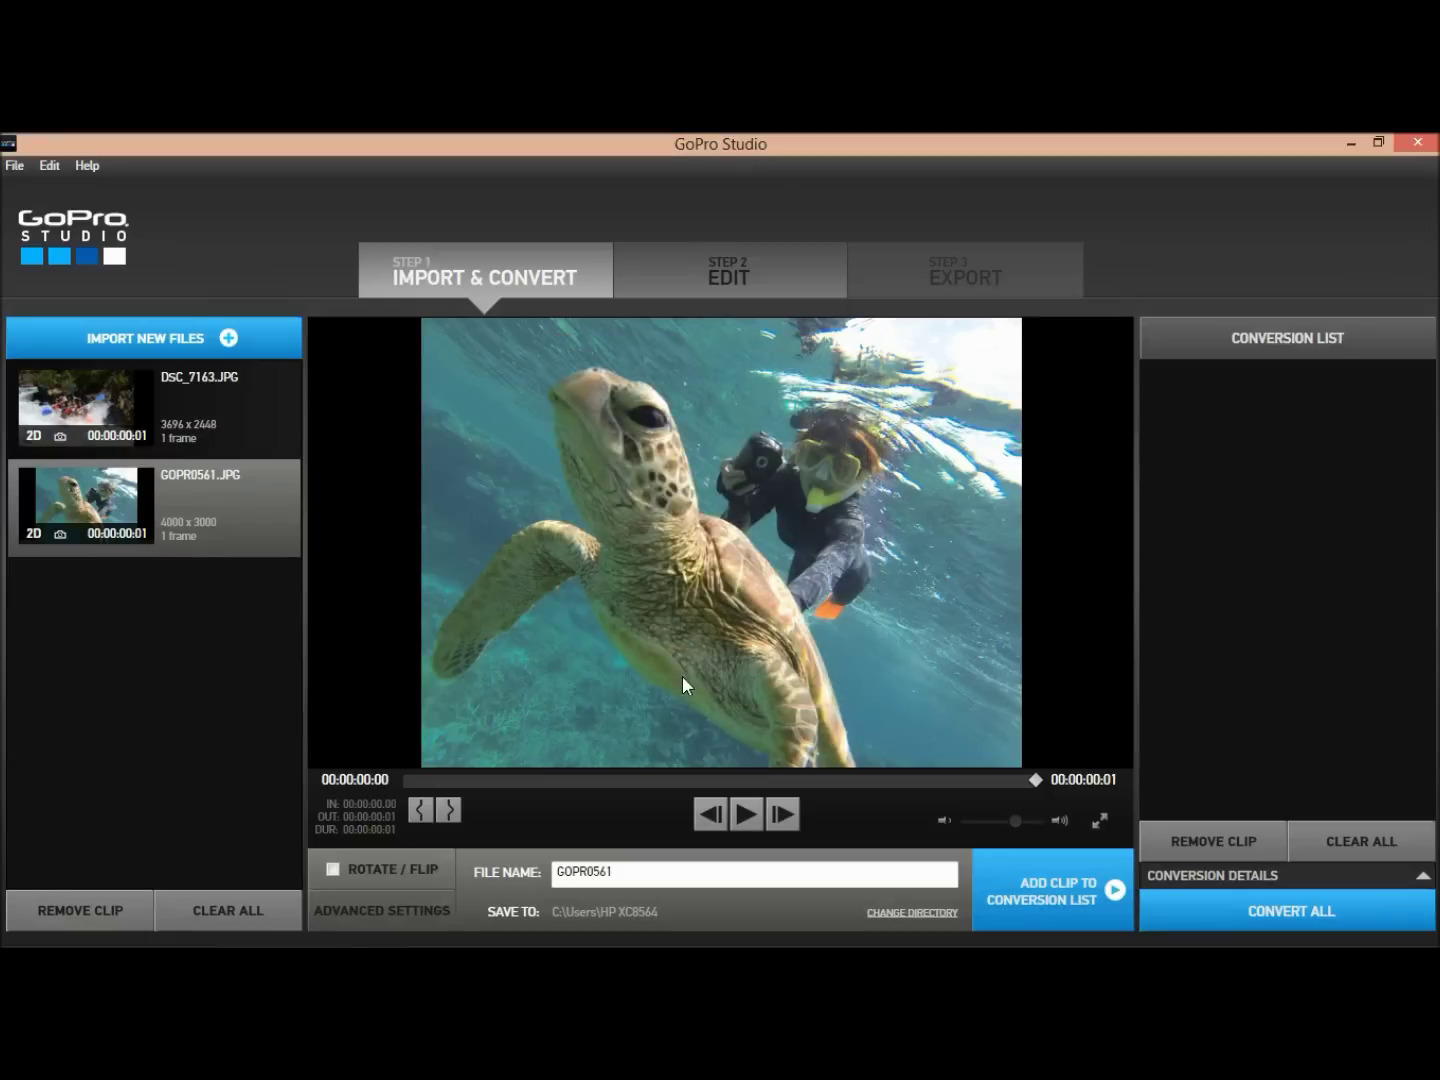
# - Queue DSC_7163 and GOPR0561 on the conversion list, then run Convert All
pyautogui.click(200, 405)
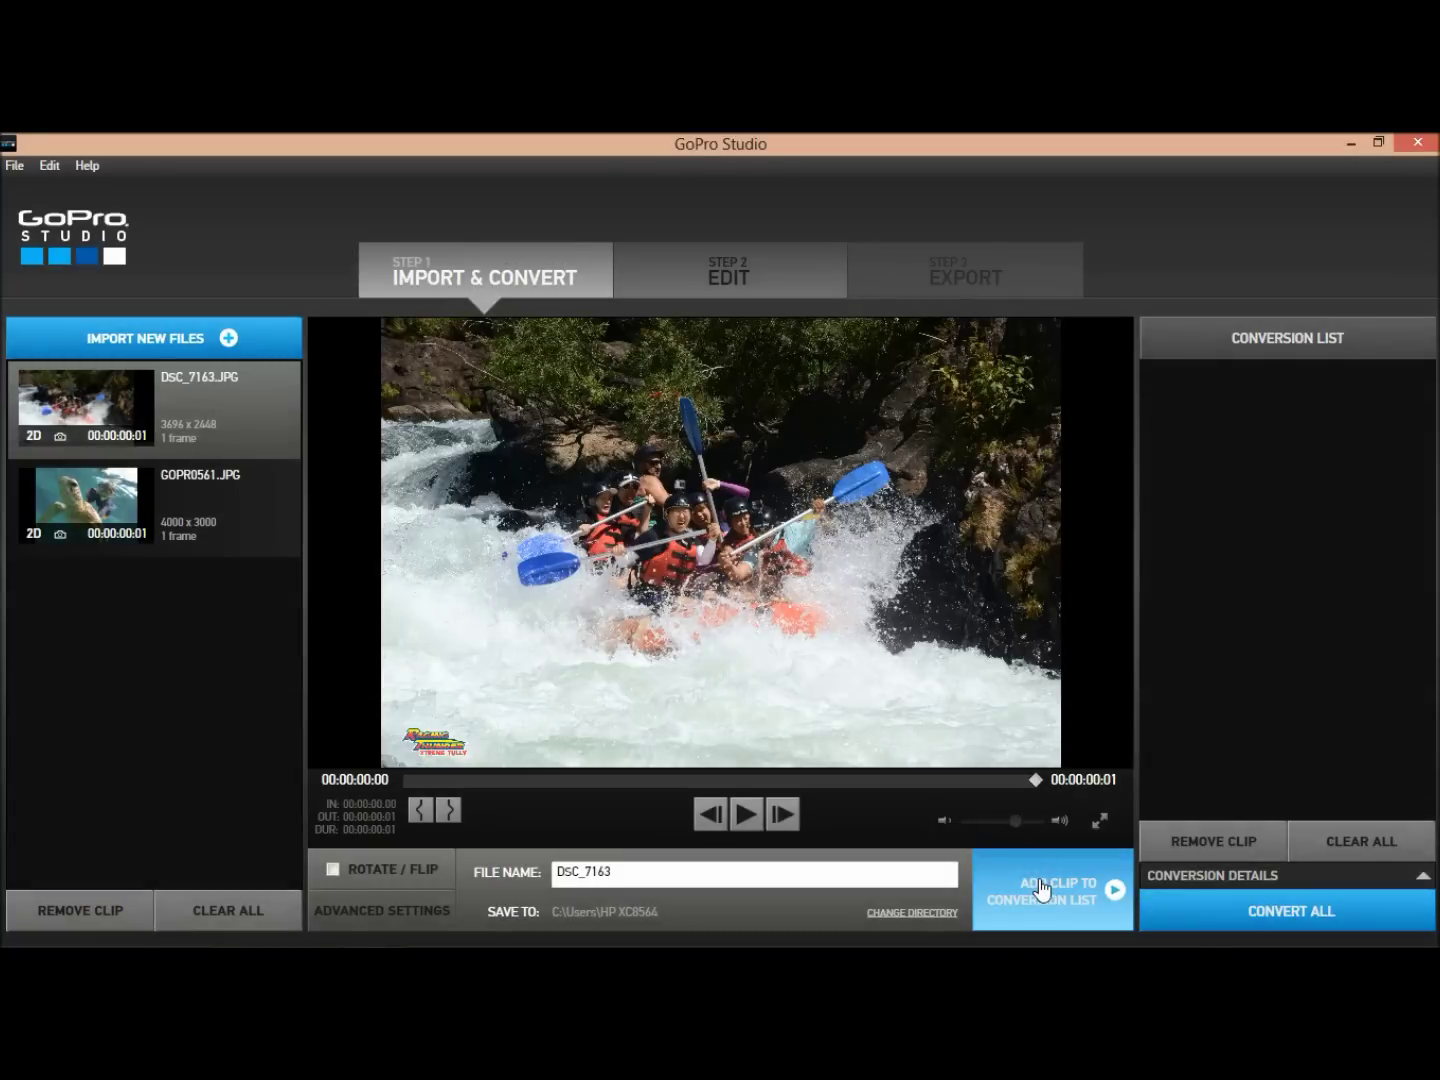
pyautogui.click(1040, 886)
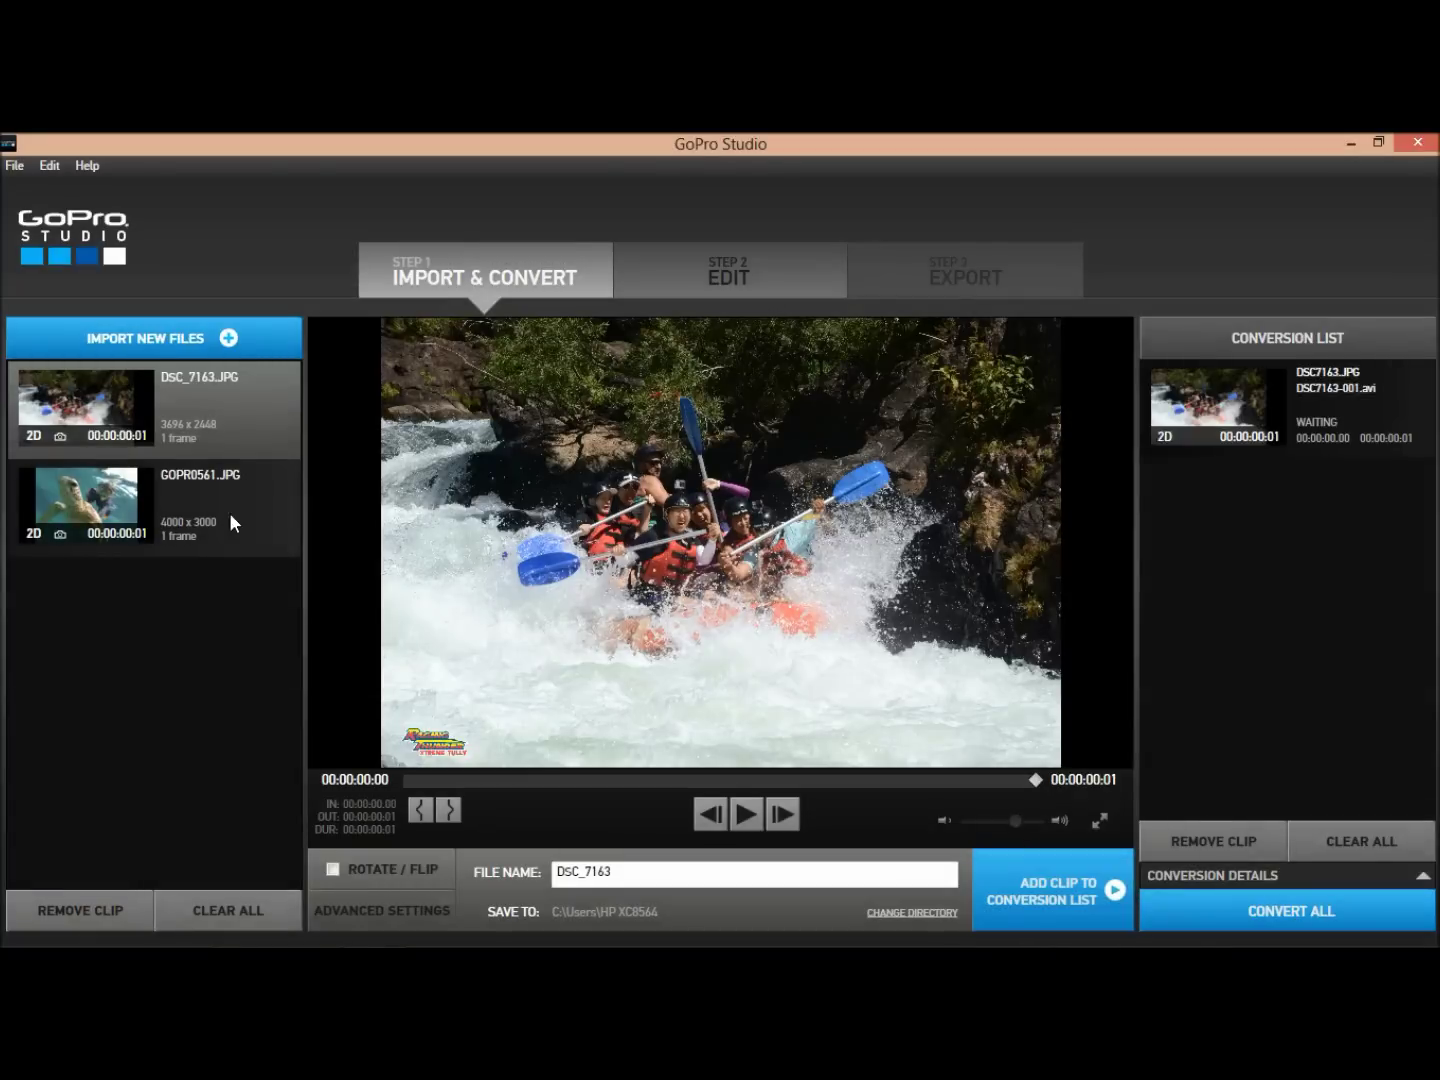
pyautogui.click(181, 517)
pyautogui.click(1060, 904)
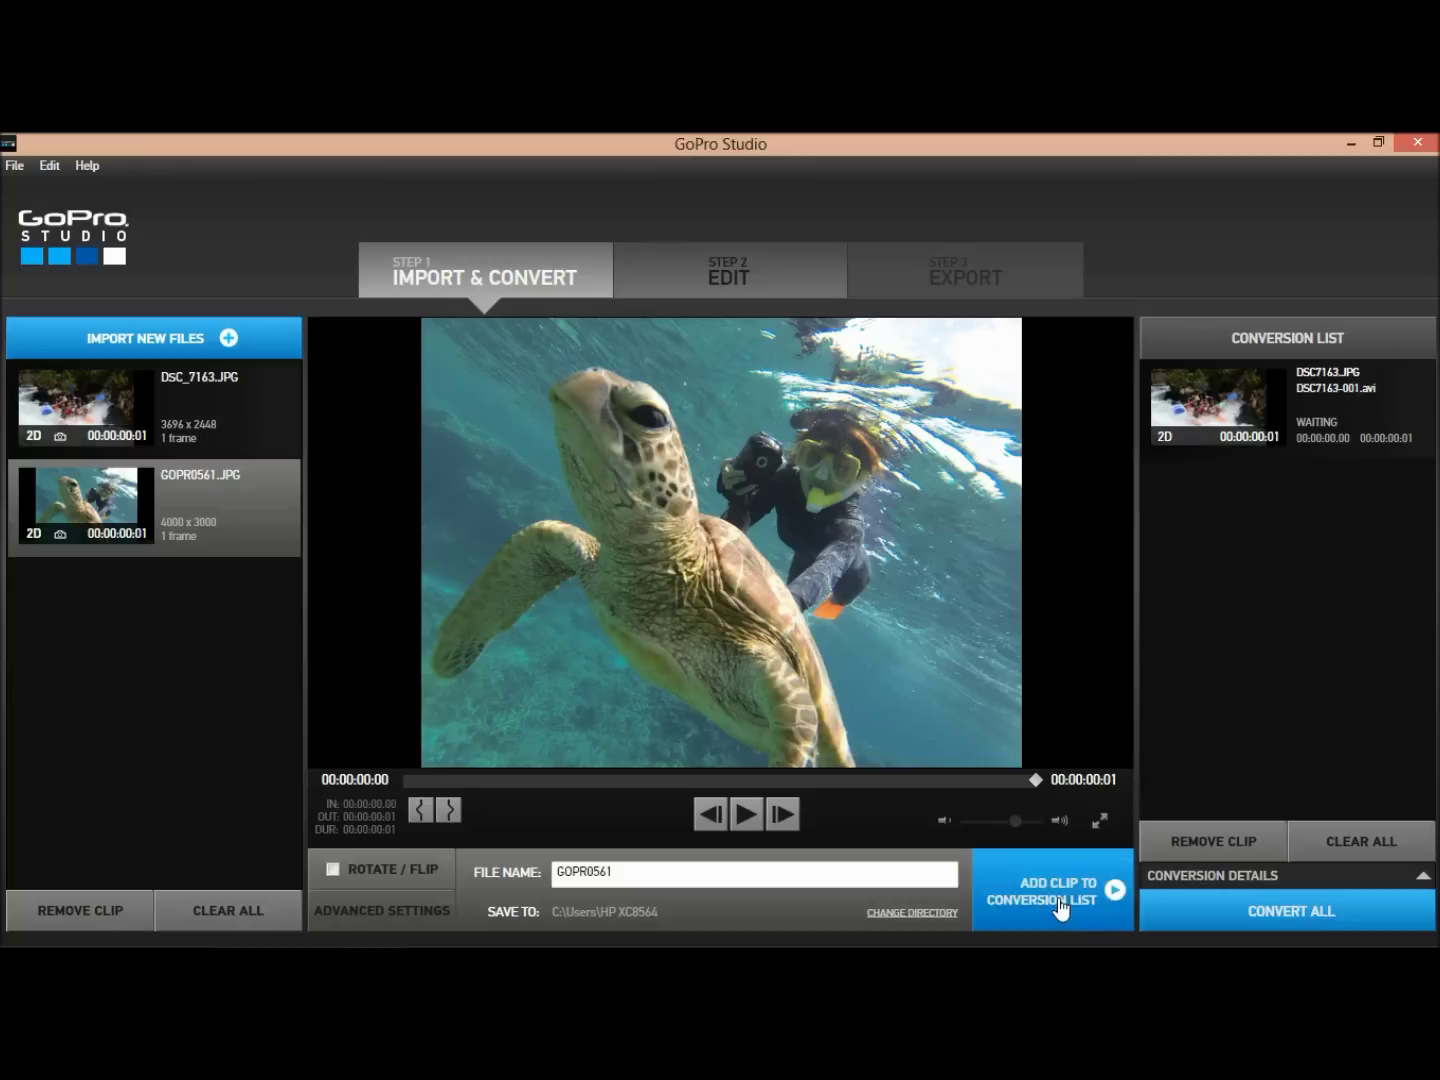
pyautogui.click(1195, 915)
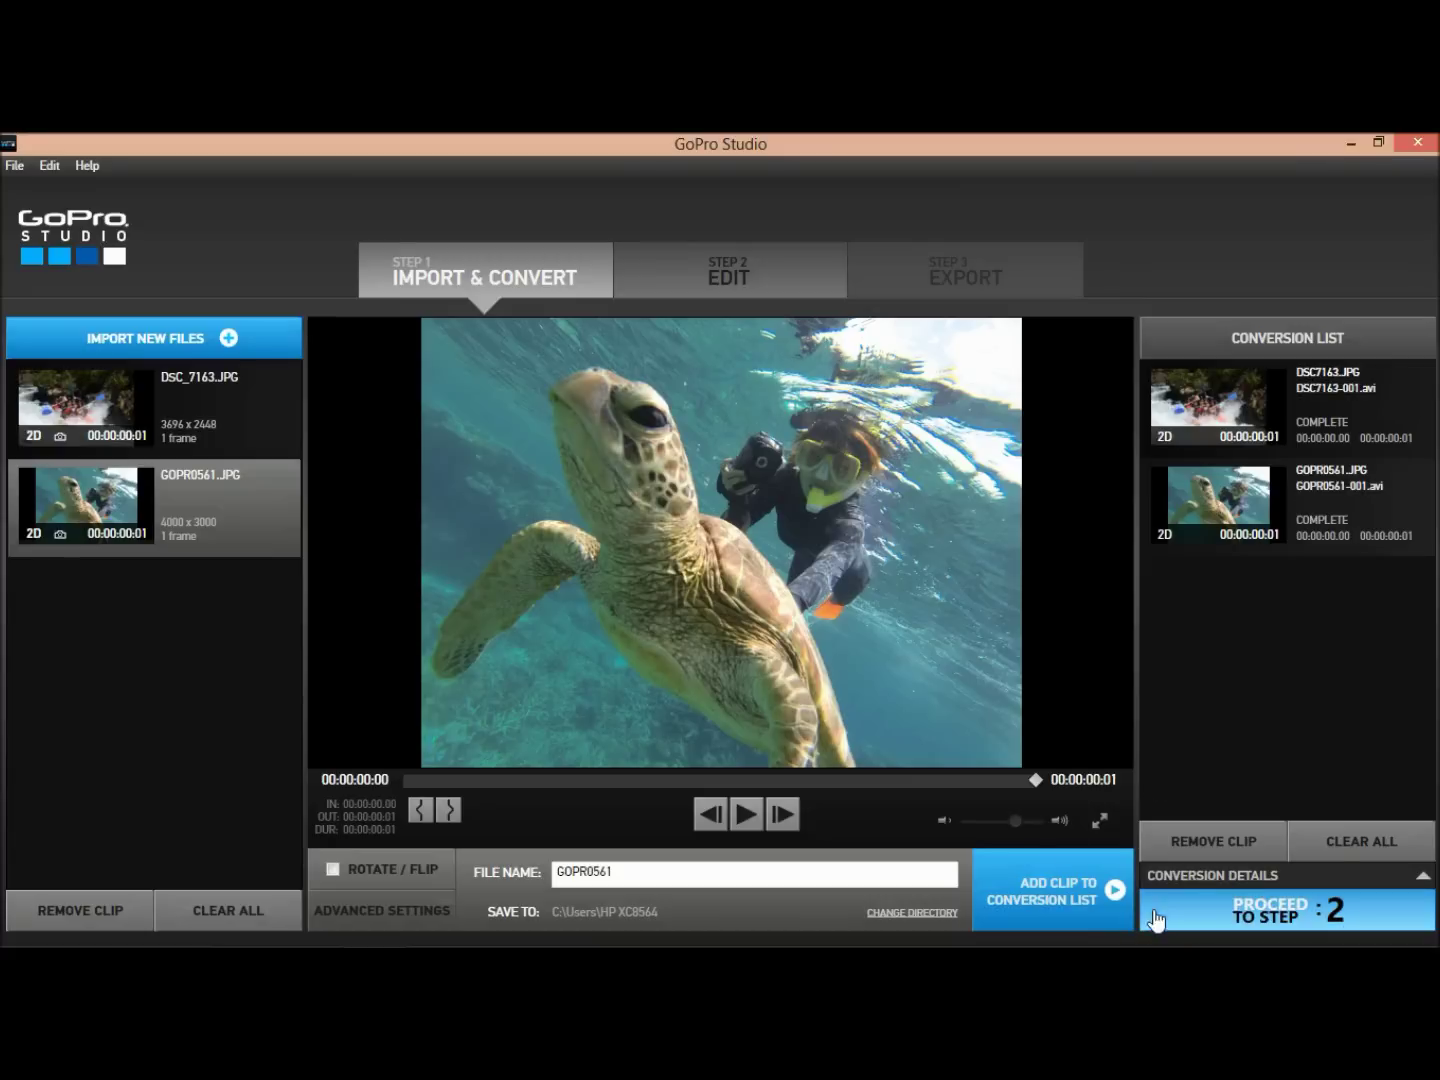
# - Start a Blank Template edit, then return to Import & Convert to import new files
pyautogui.click(1167, 918)
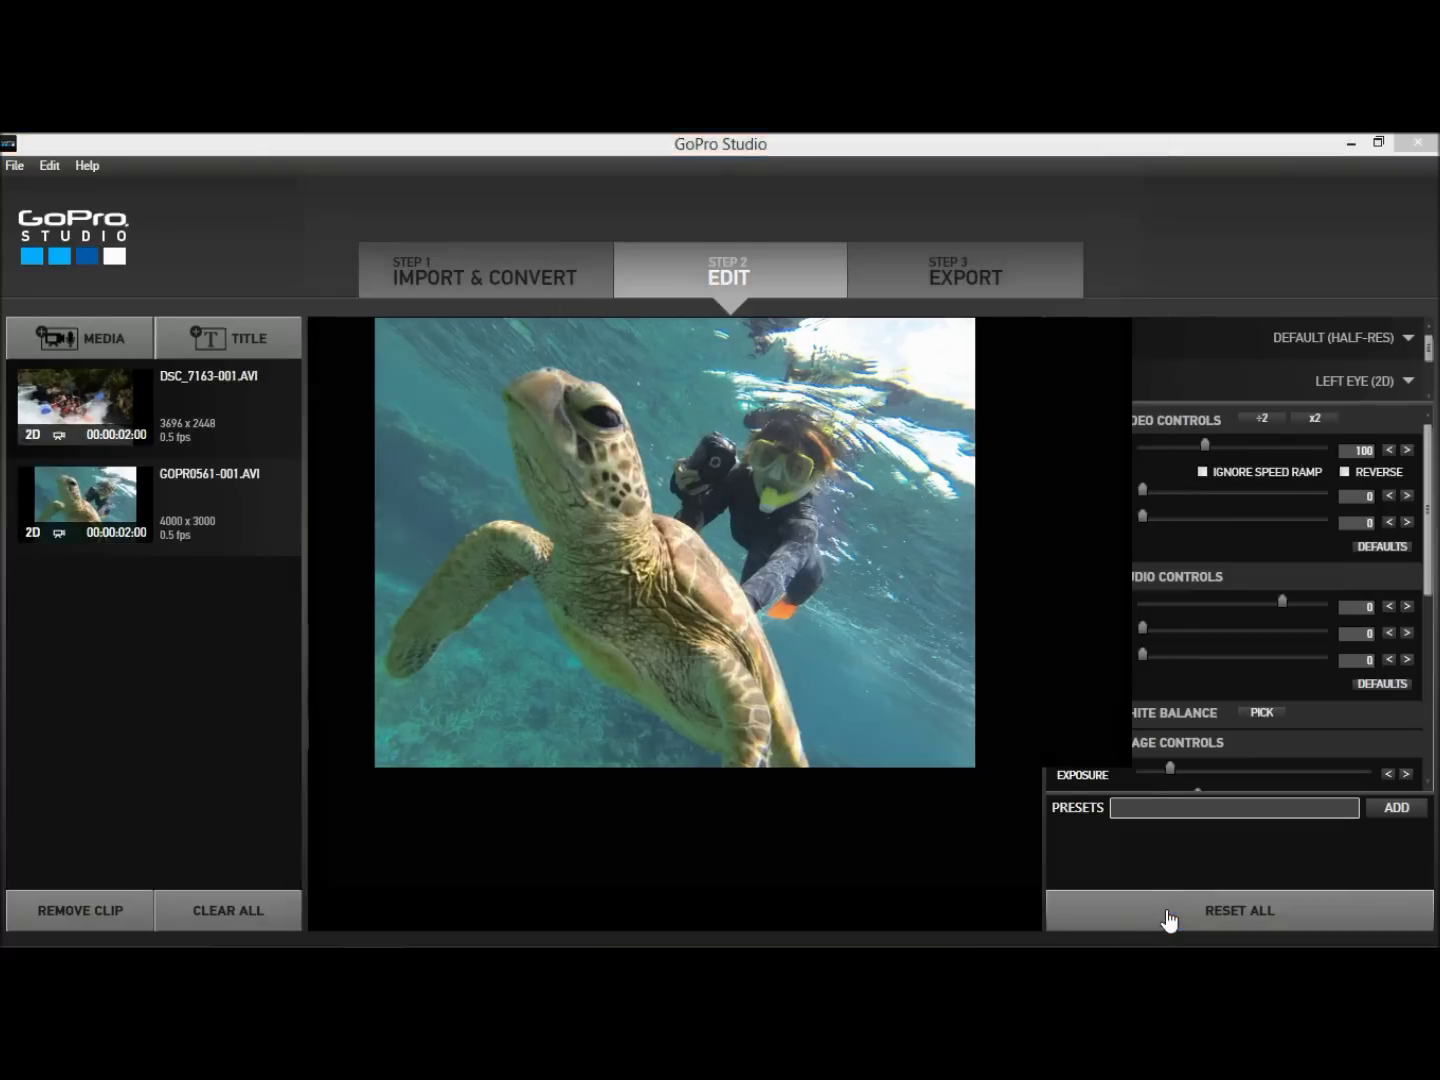
pyautogui.doubleClick(427, 510)
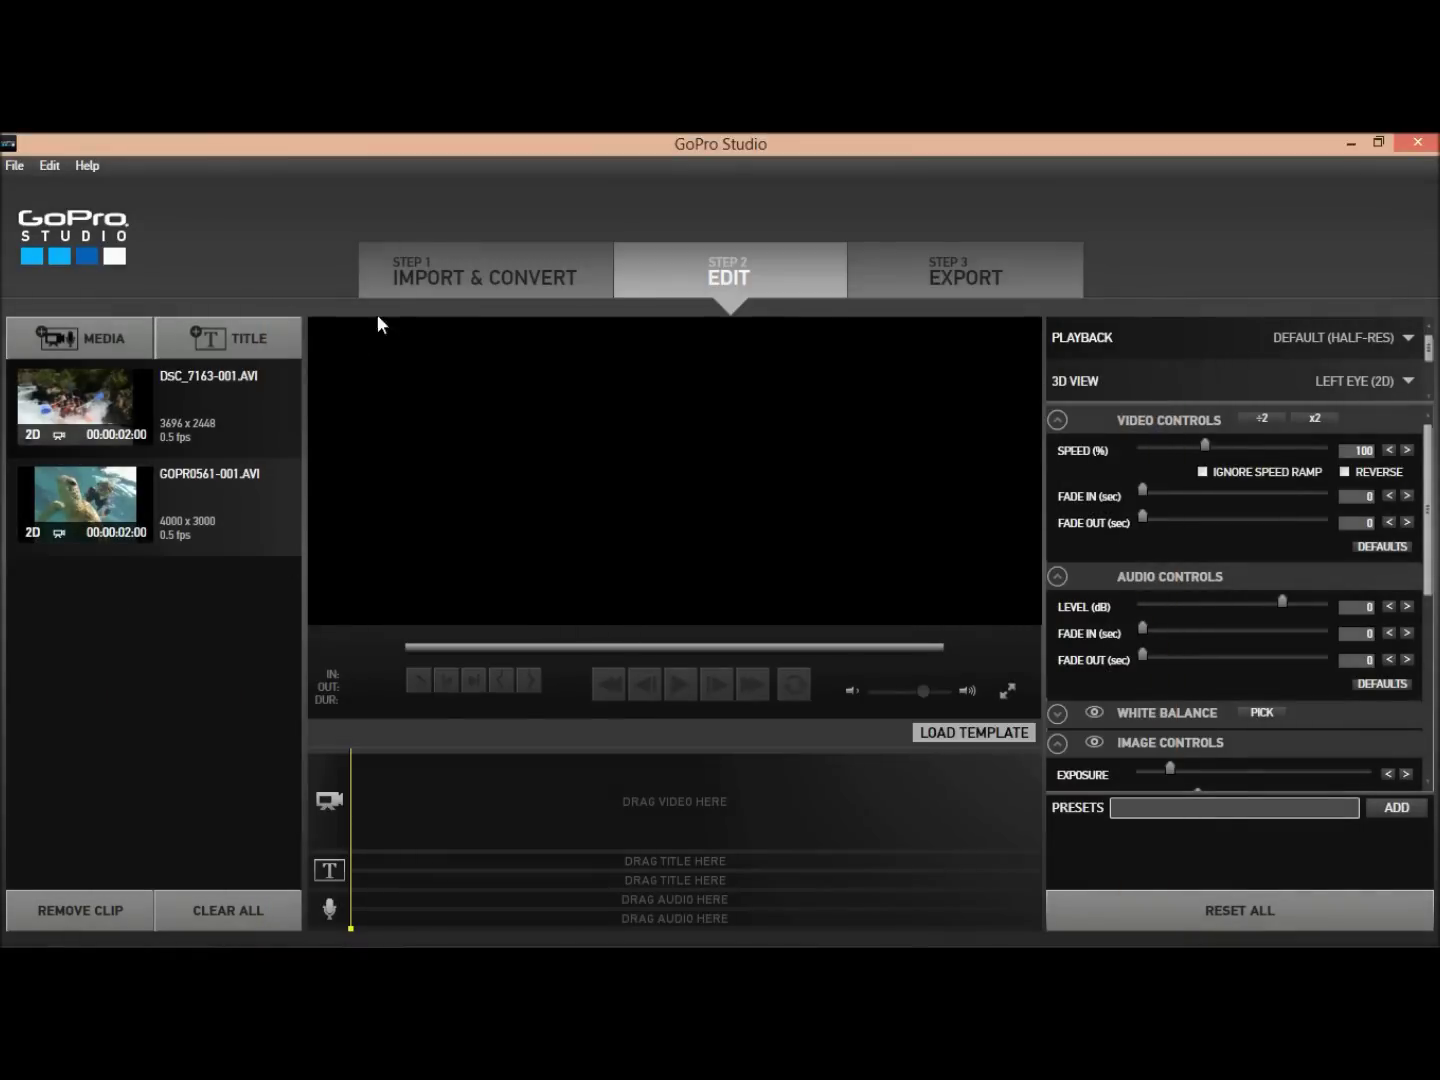
pyautogui.click(444, 298)
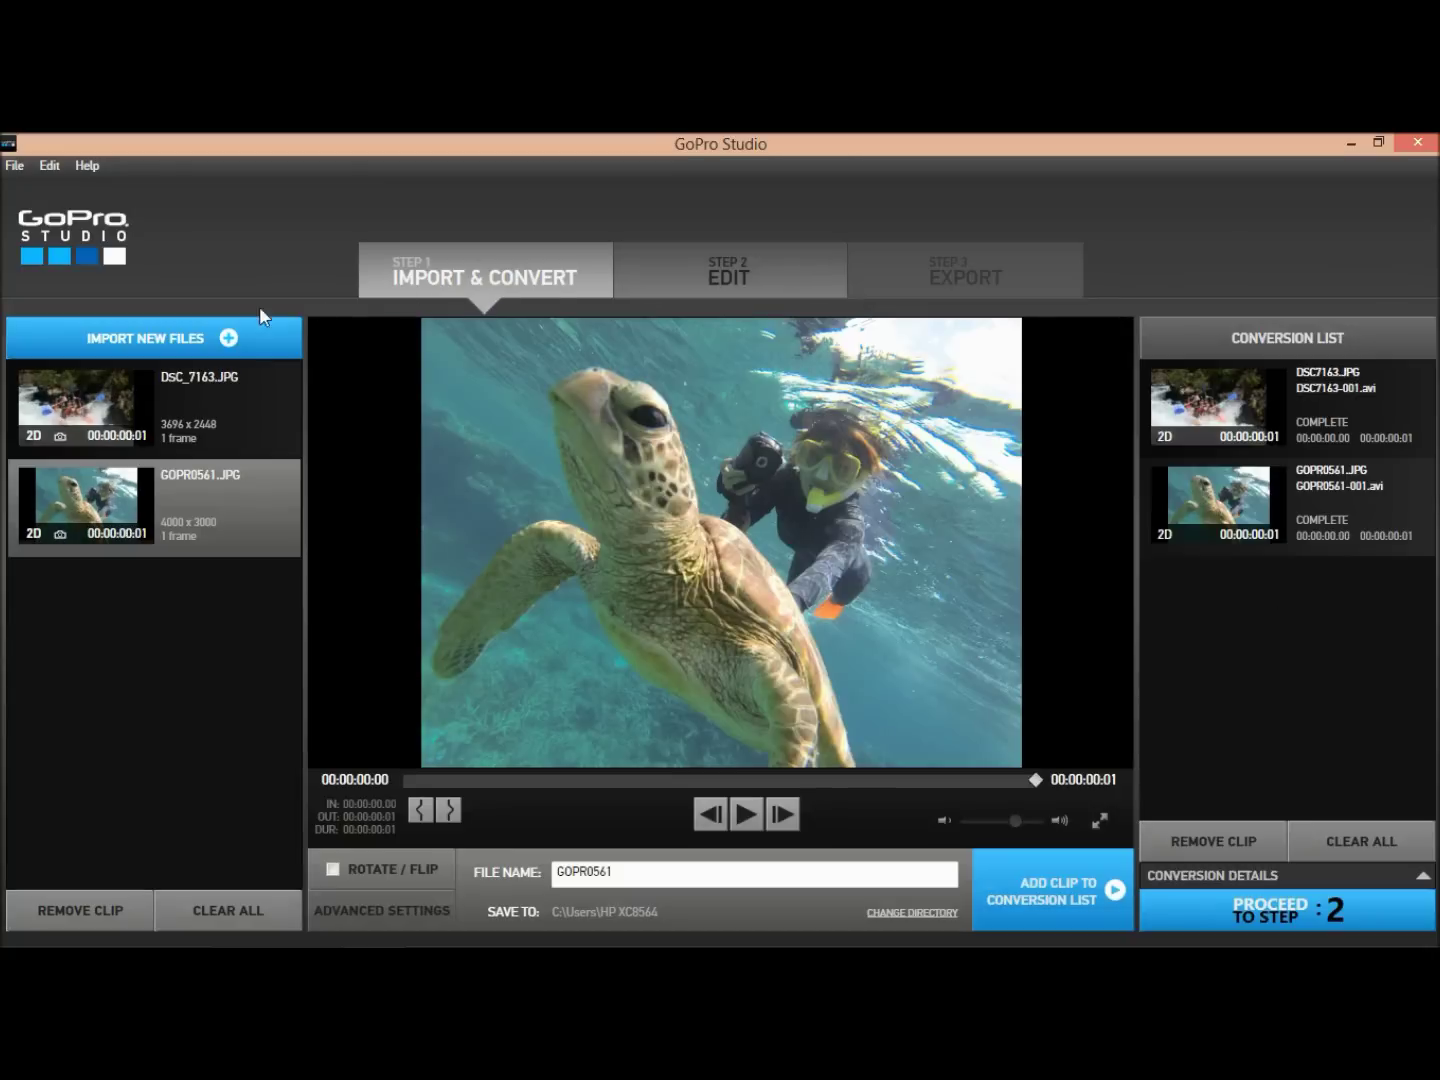
pyautogui.click(227, 341)
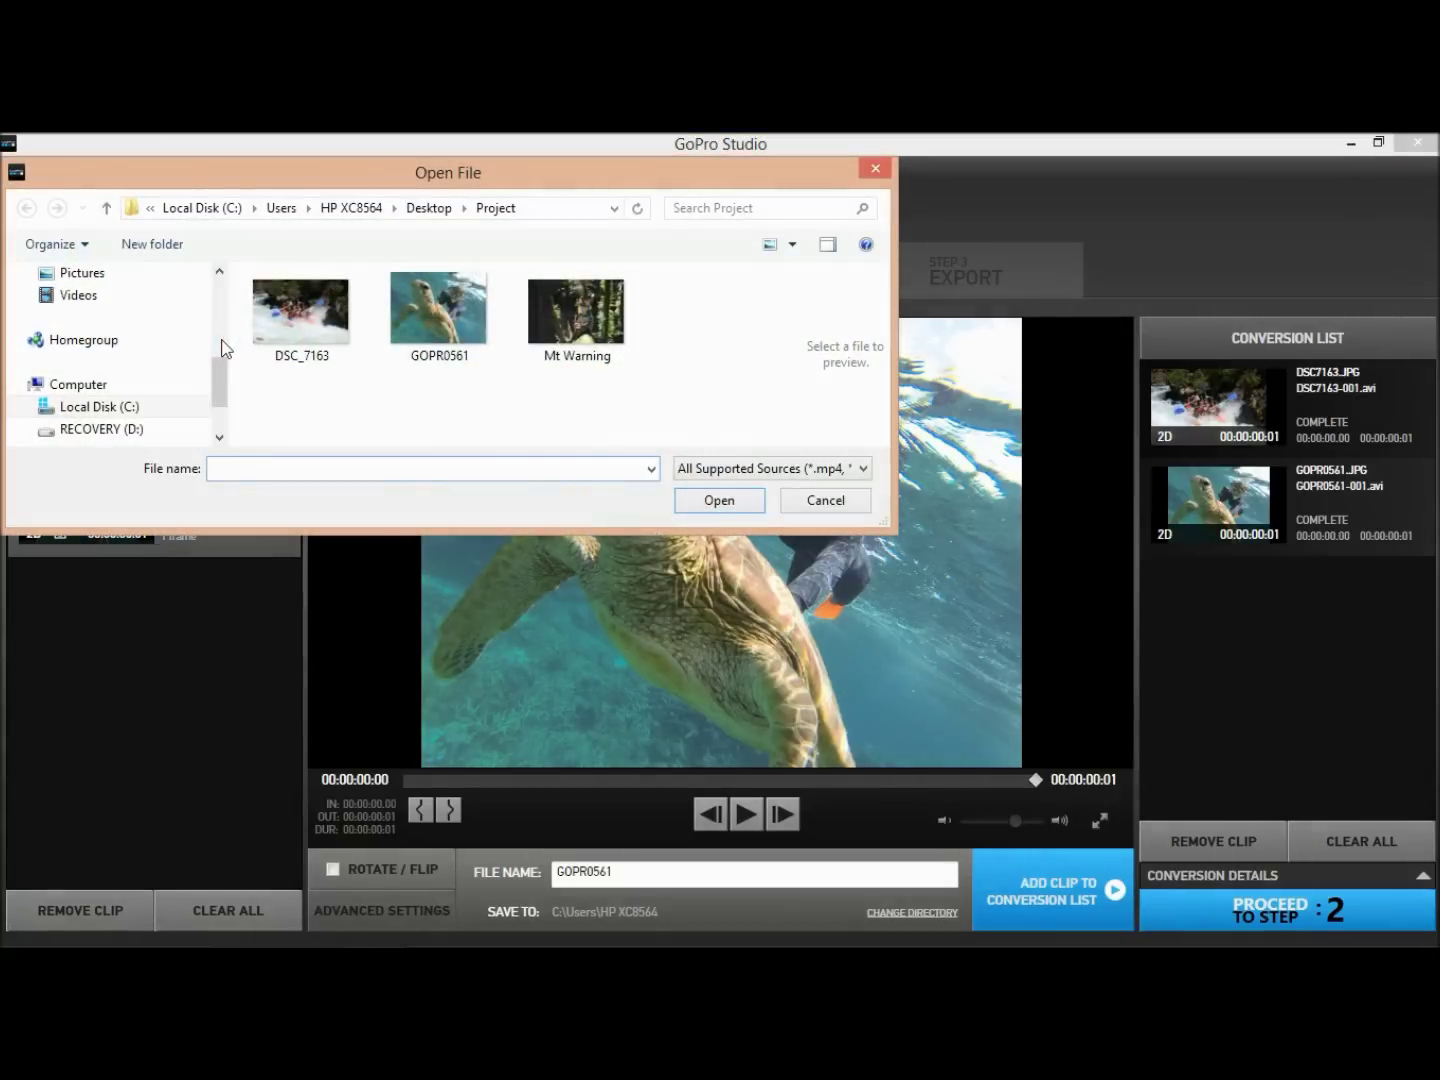
# - Import Mt Warning, then cancel the crash check and close the crashed GoPro Studio
pyautogui.doubleClick(568, 306)
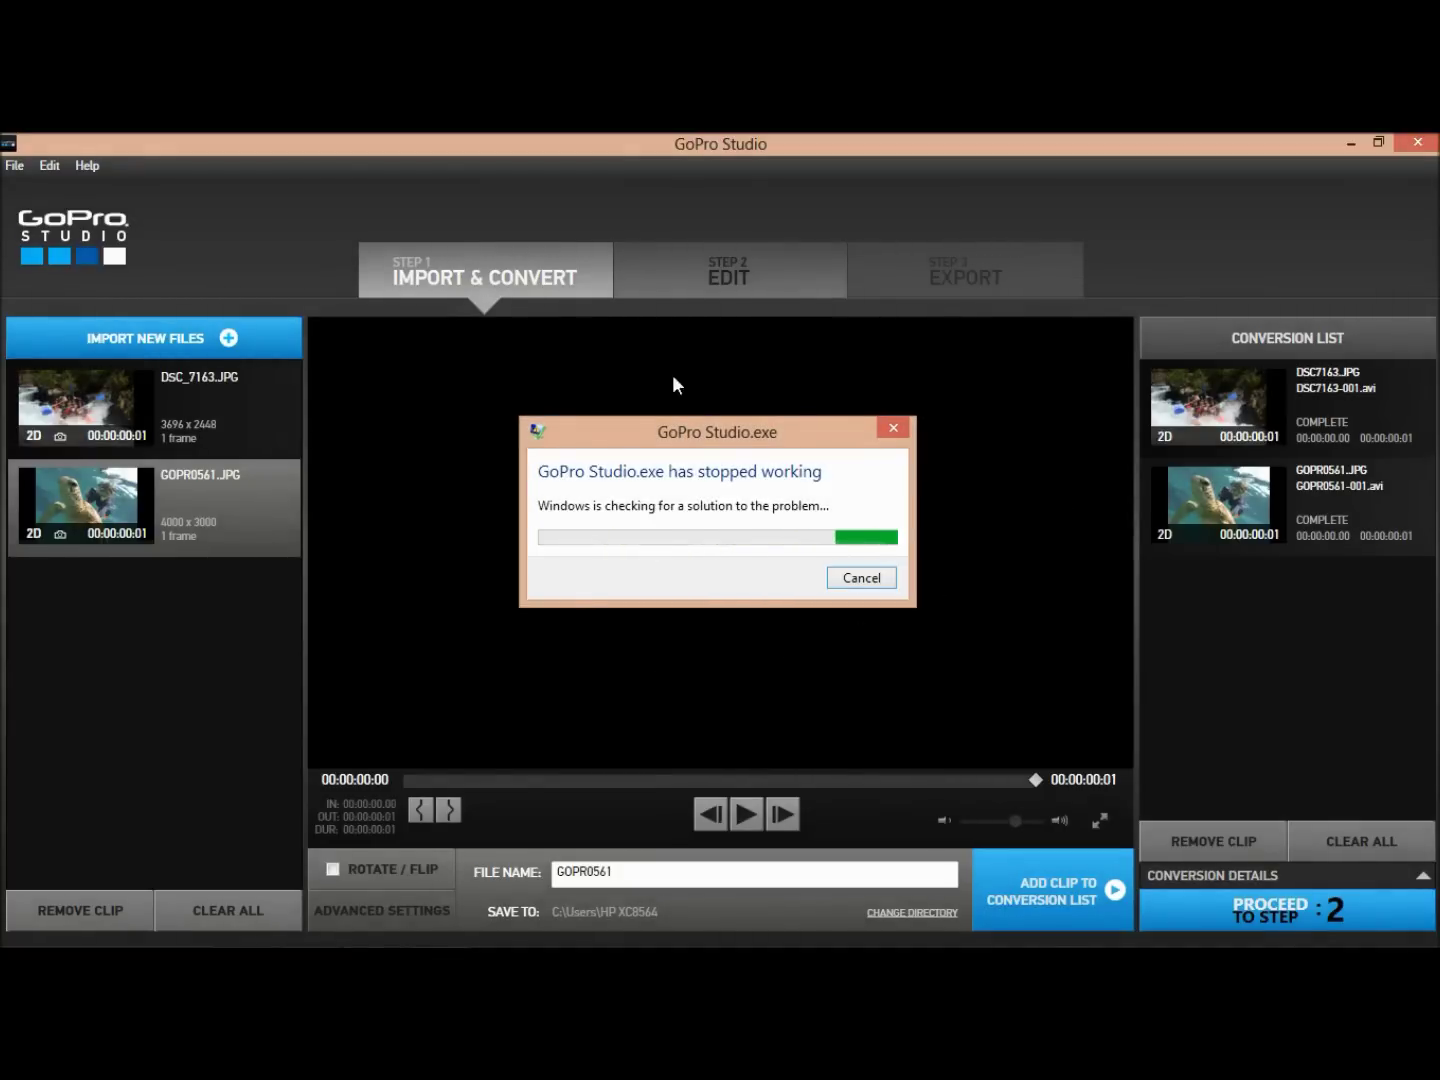
pyautogui.click(870, 581)
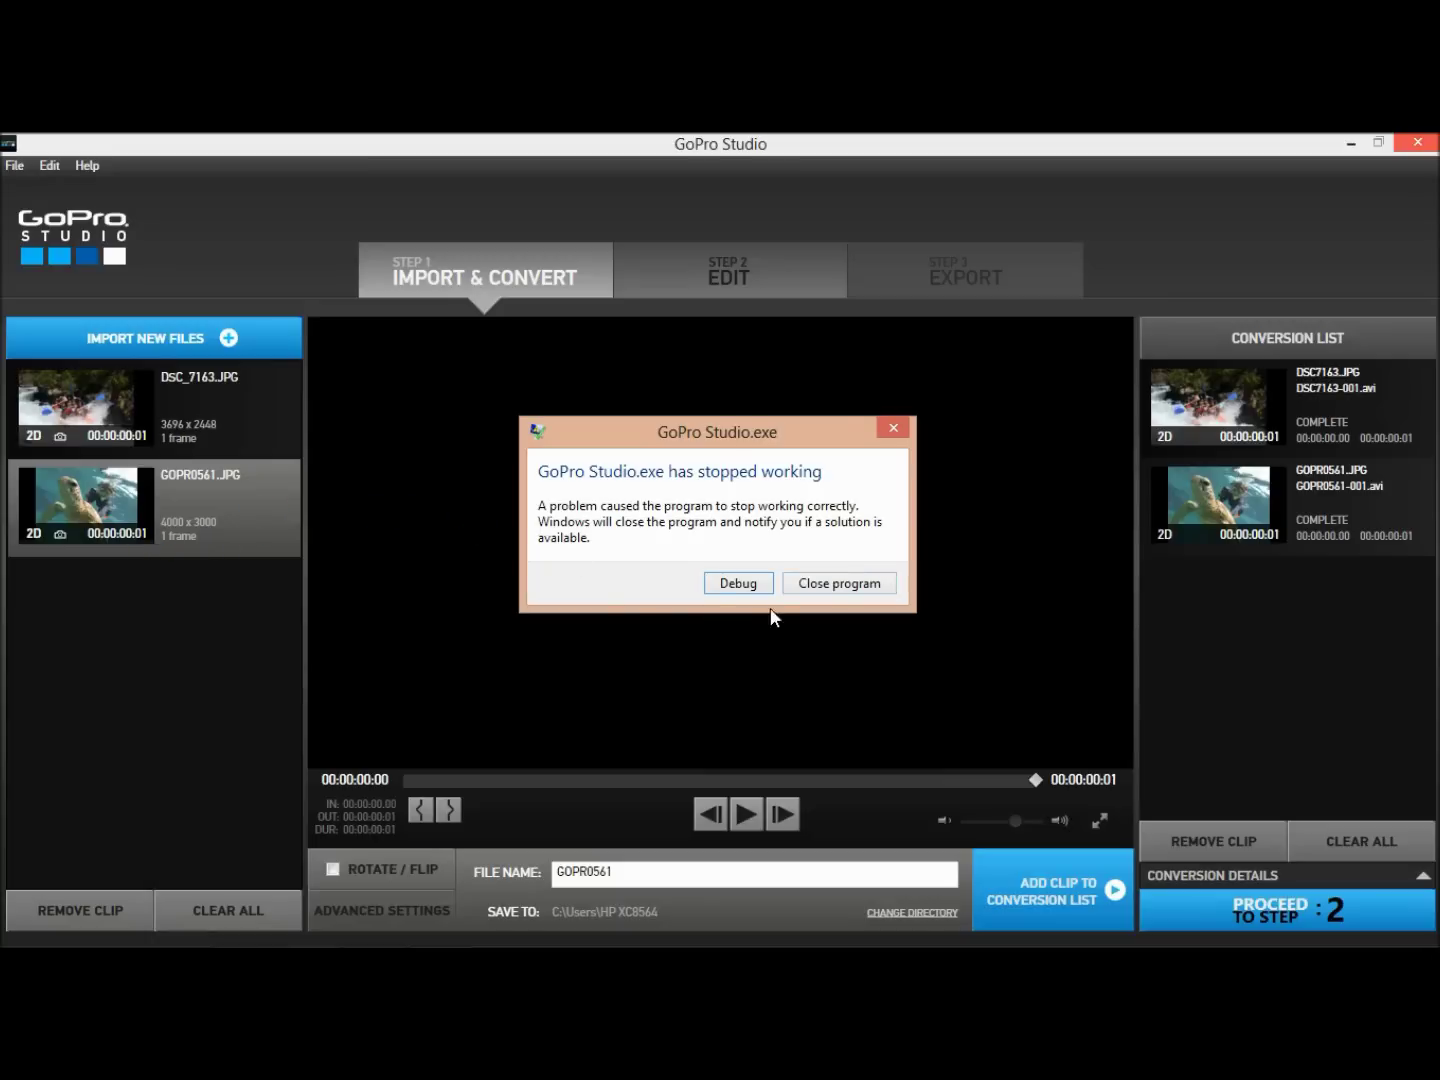
pyautogui.click(806, 585)
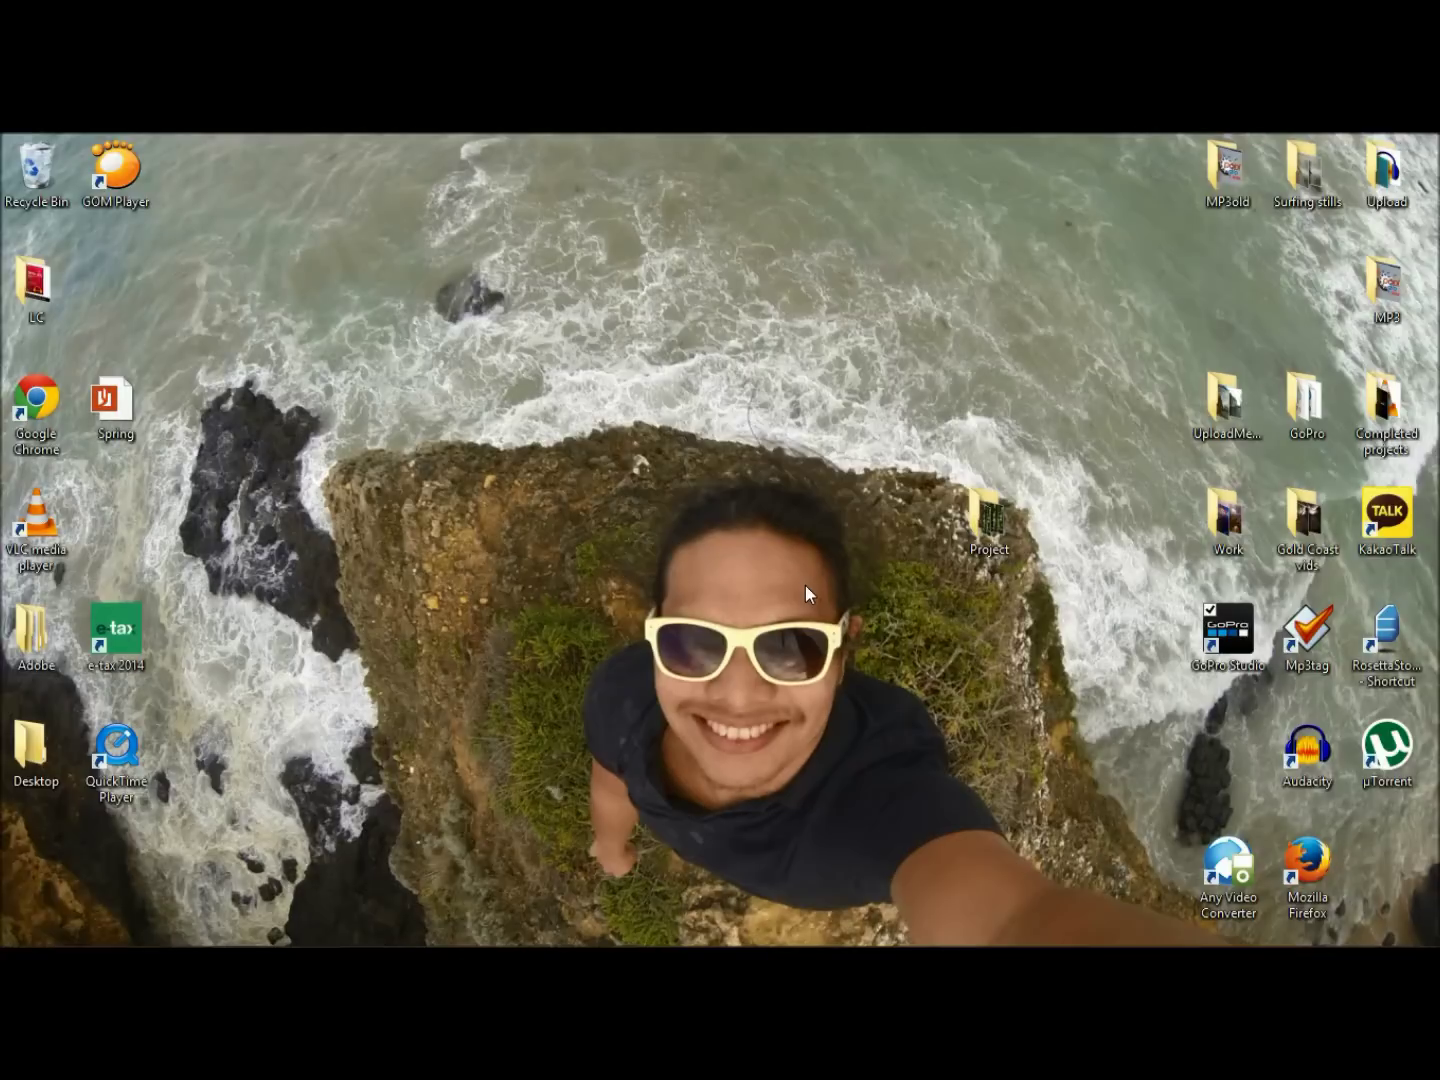
# - Switch to Pixlr in Firefox and open the Mt Warning photo from the computer
pyautogui.hotkey('alt', 'Tab')
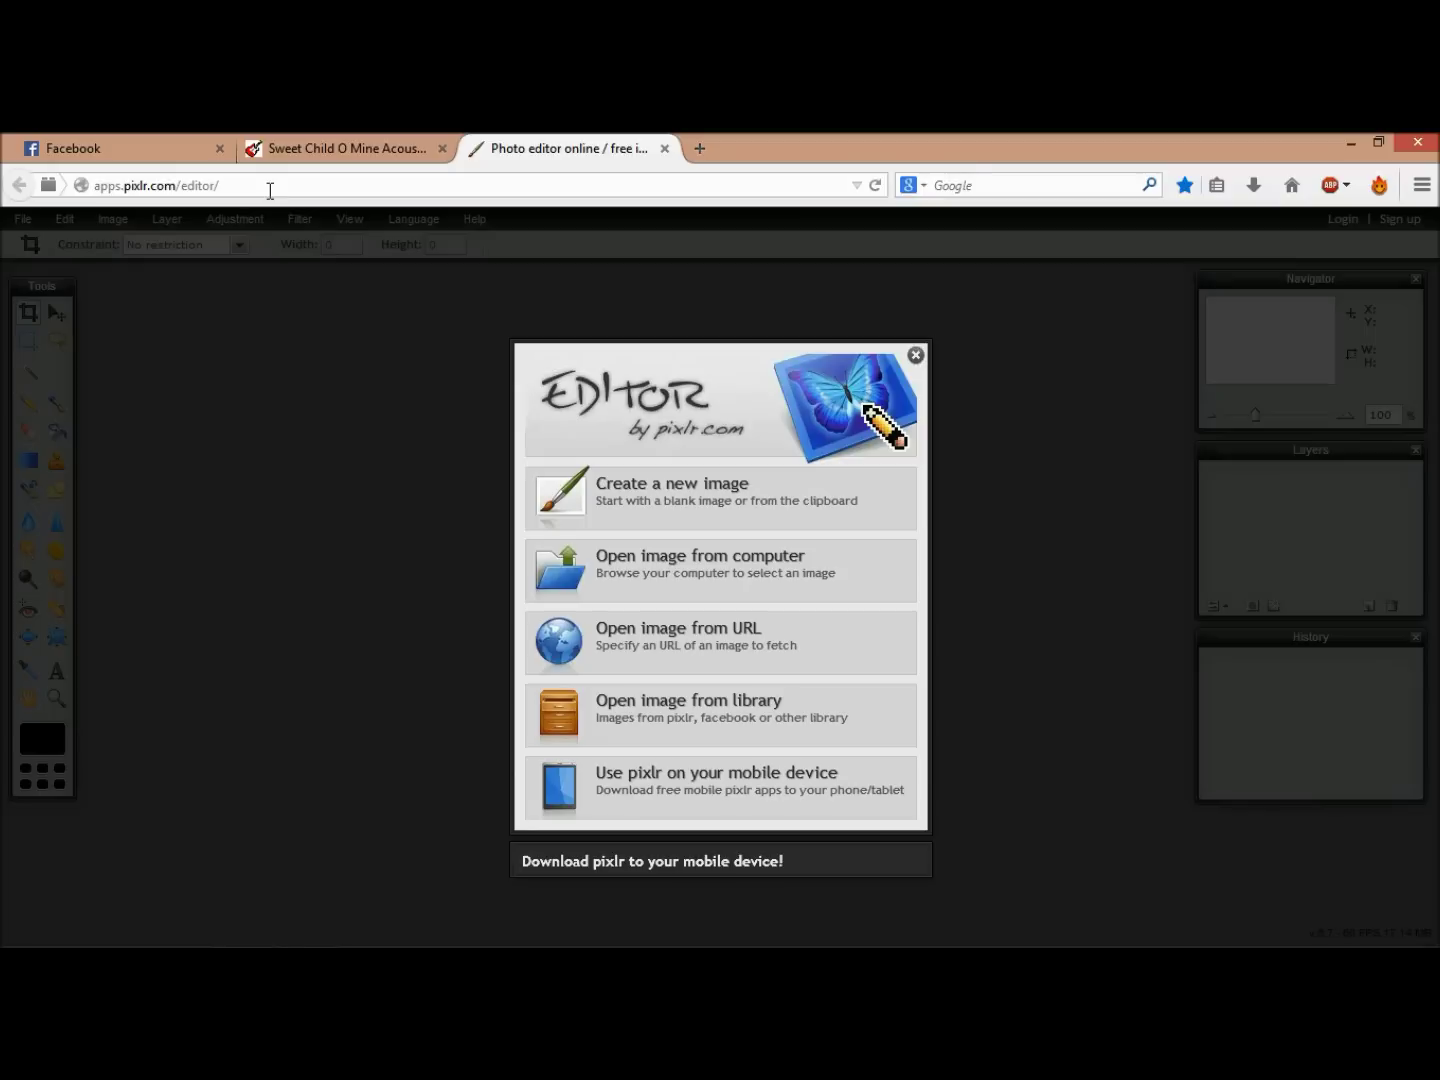
pyautogui.click(742, 589)
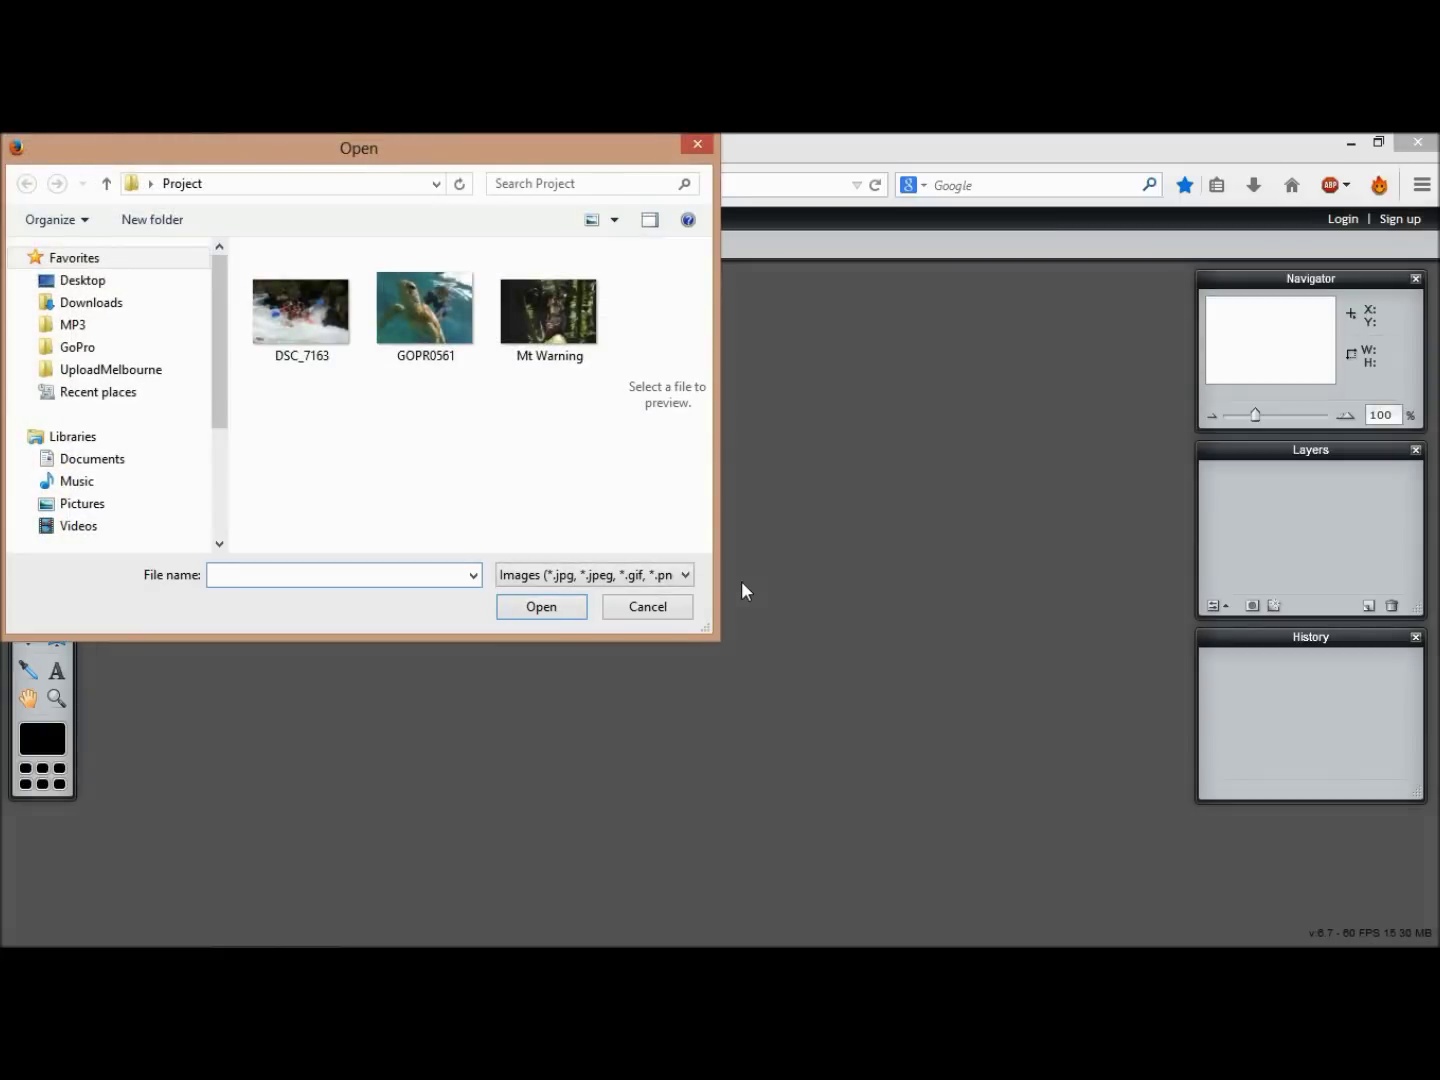
pyautogui.click(564, 348)
pyautogui.doubleClick(565, 349)
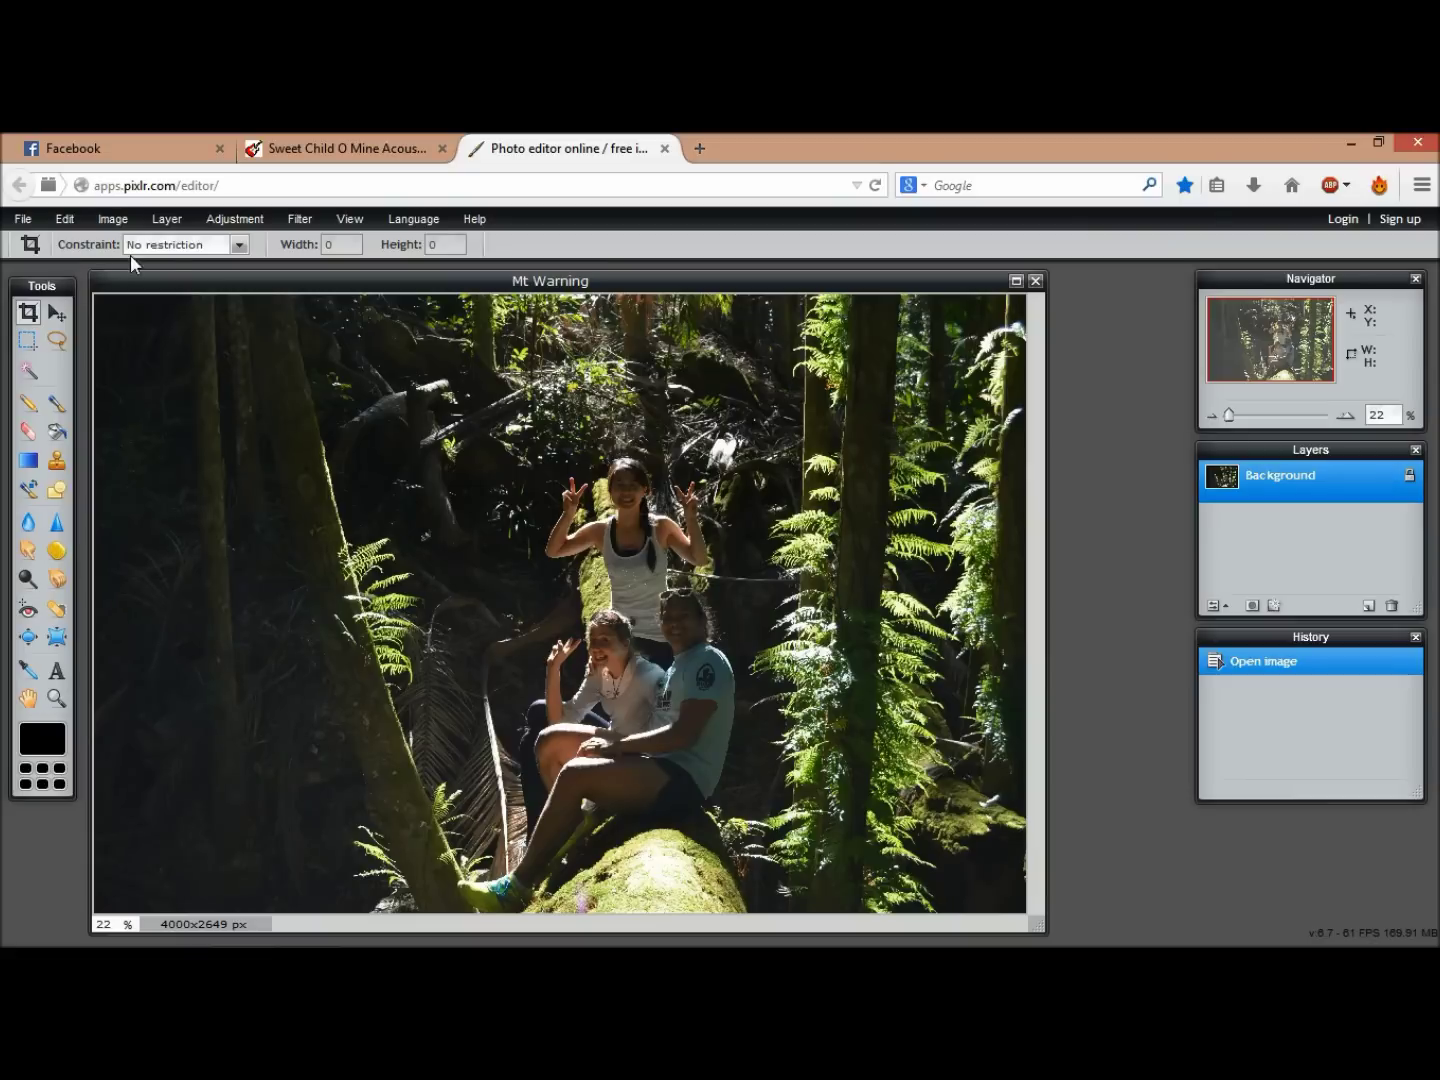
# - Constrain the Crop tool to Output size with 4000 width and 3000 height
pyautogui.click(239, 248)
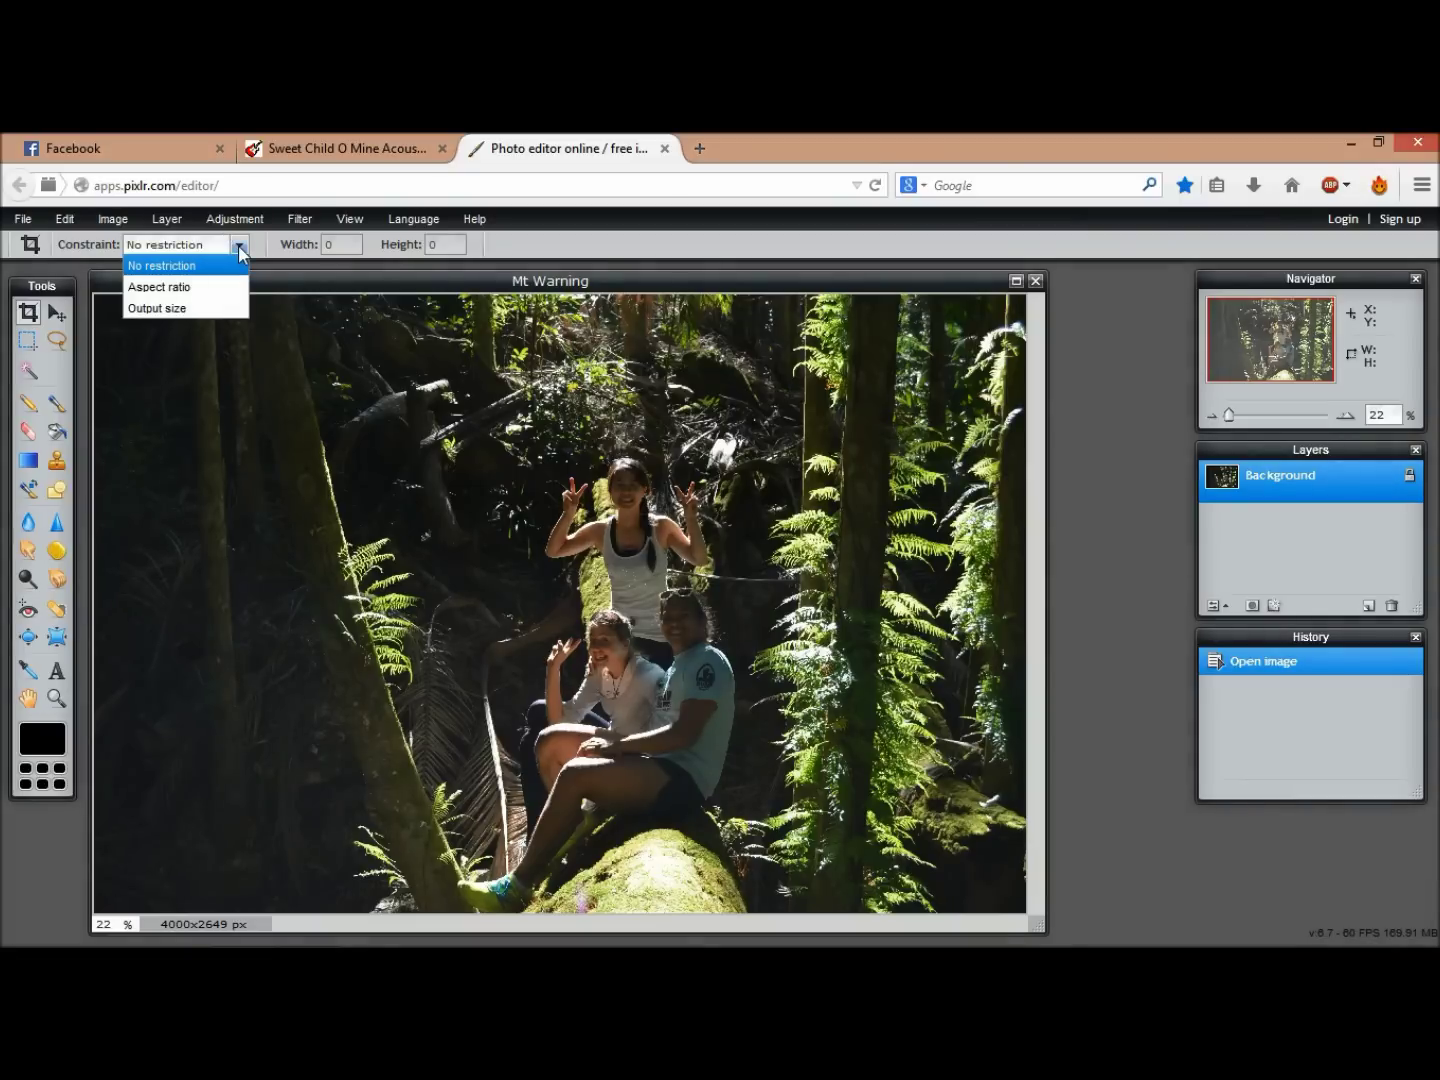
pyautogui.click(211, 309)
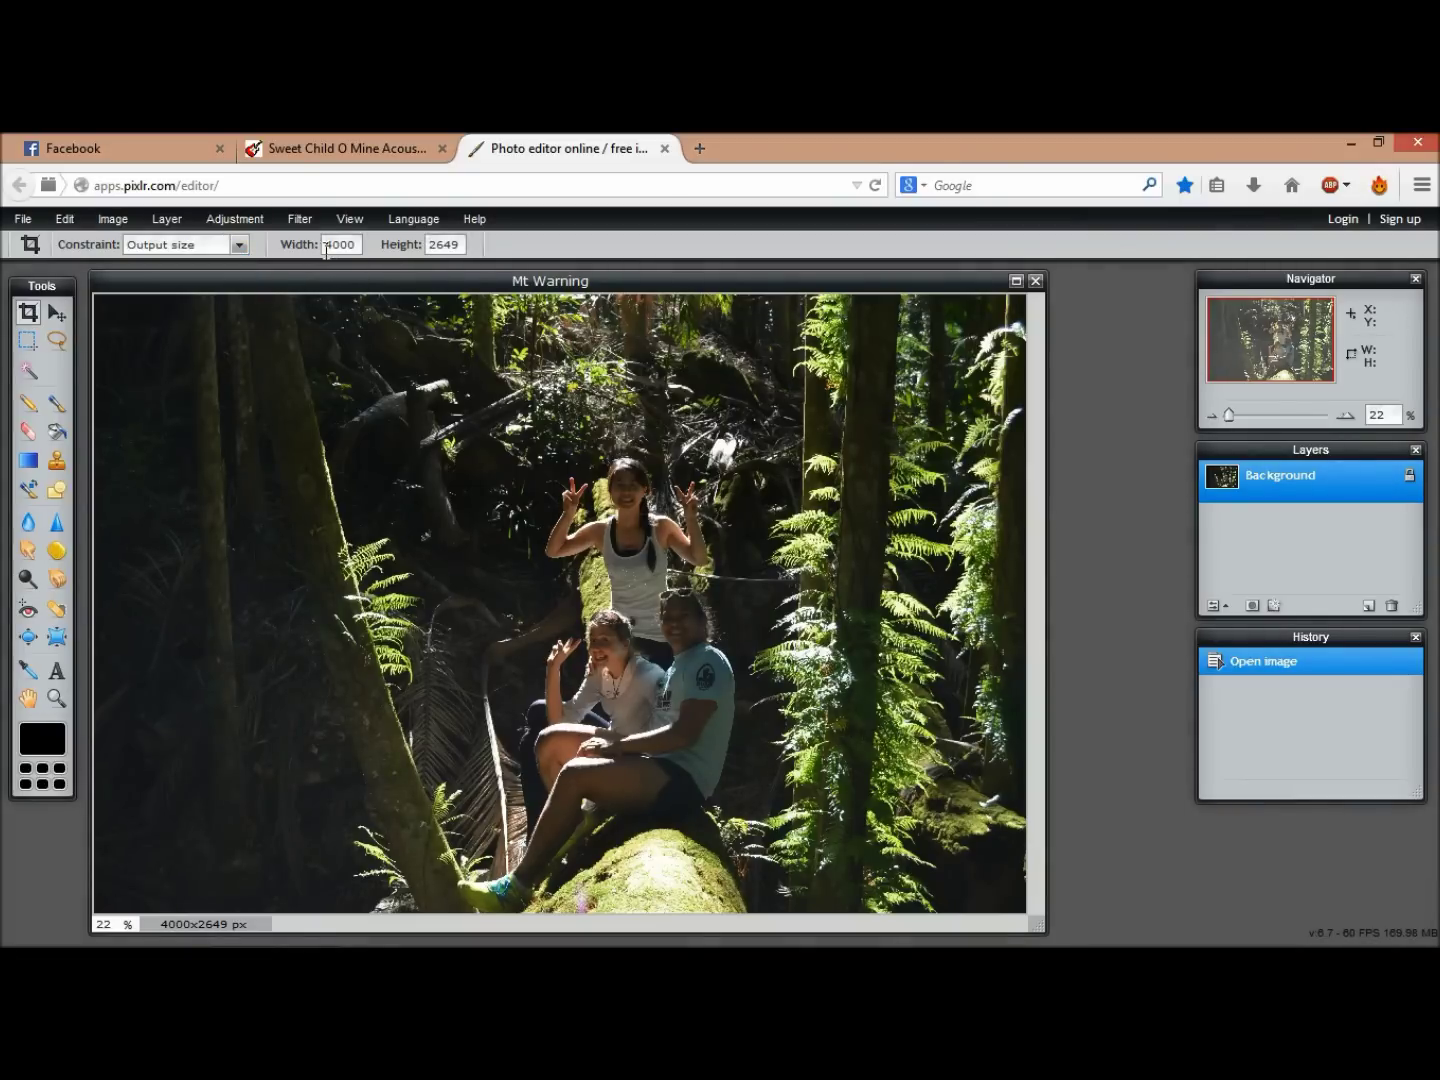
pyautogui.doubleClick(433, 244)
pyautogui.write('3000')
pyautogui.scroll(-1, 1013, 904)
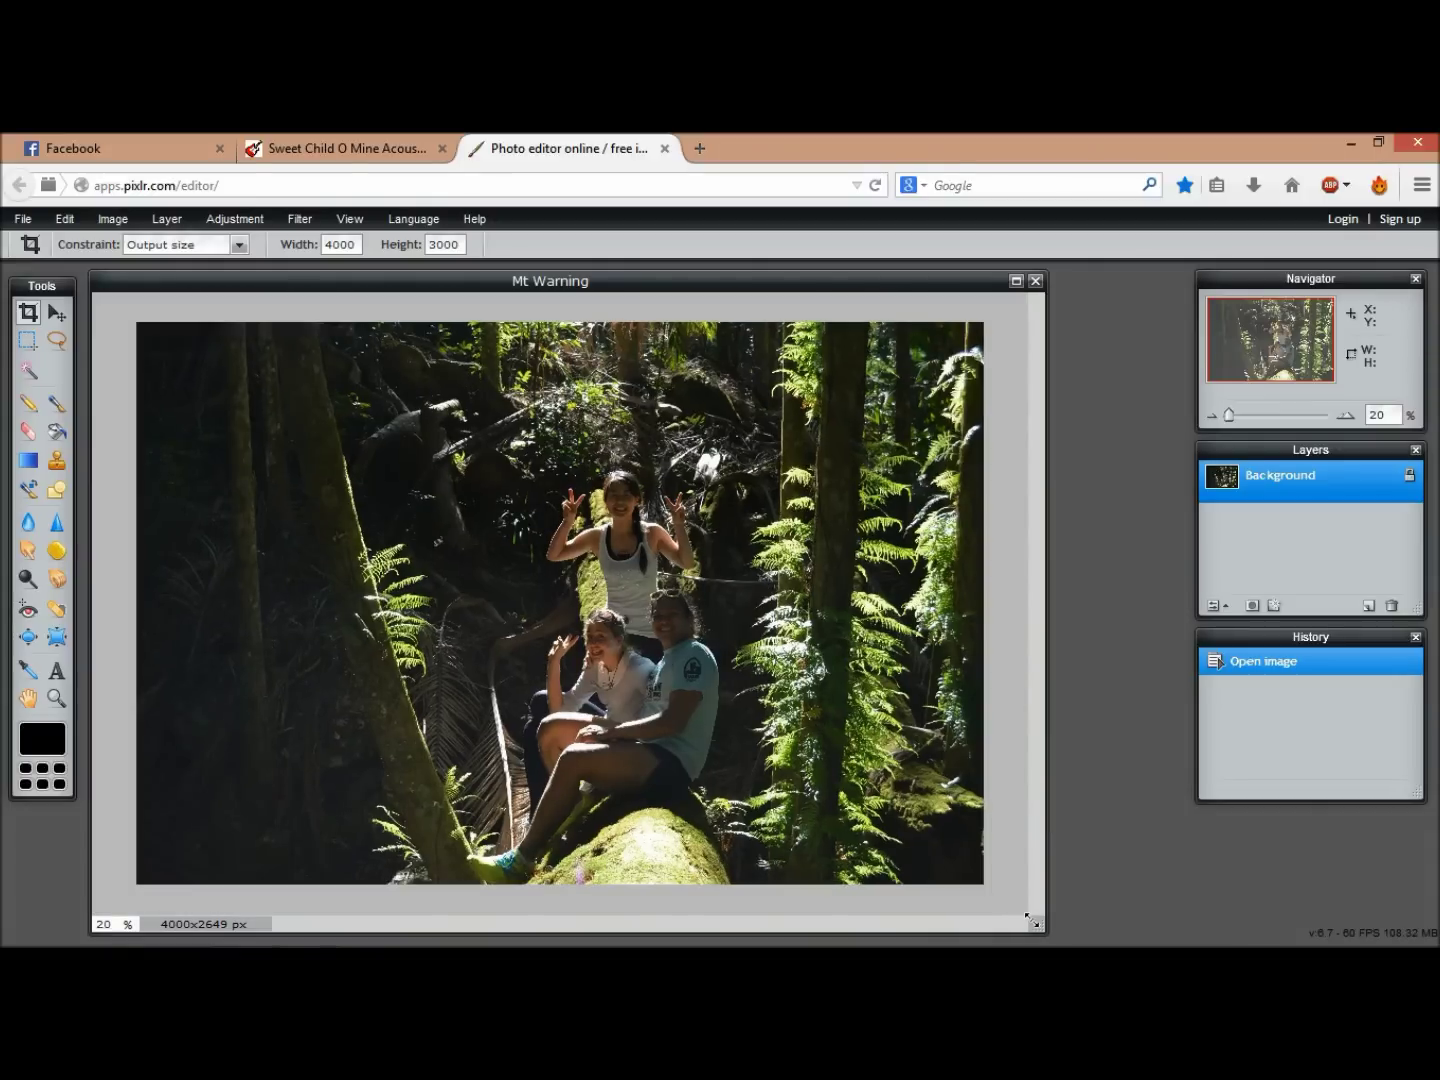
# - Draw and adjust a 4:3 crop area on Mt Warning, then apply the 4000×3000 crop
pyautogui.moveTo(1029, 916); pyautogui.dragTo(1068, 940)
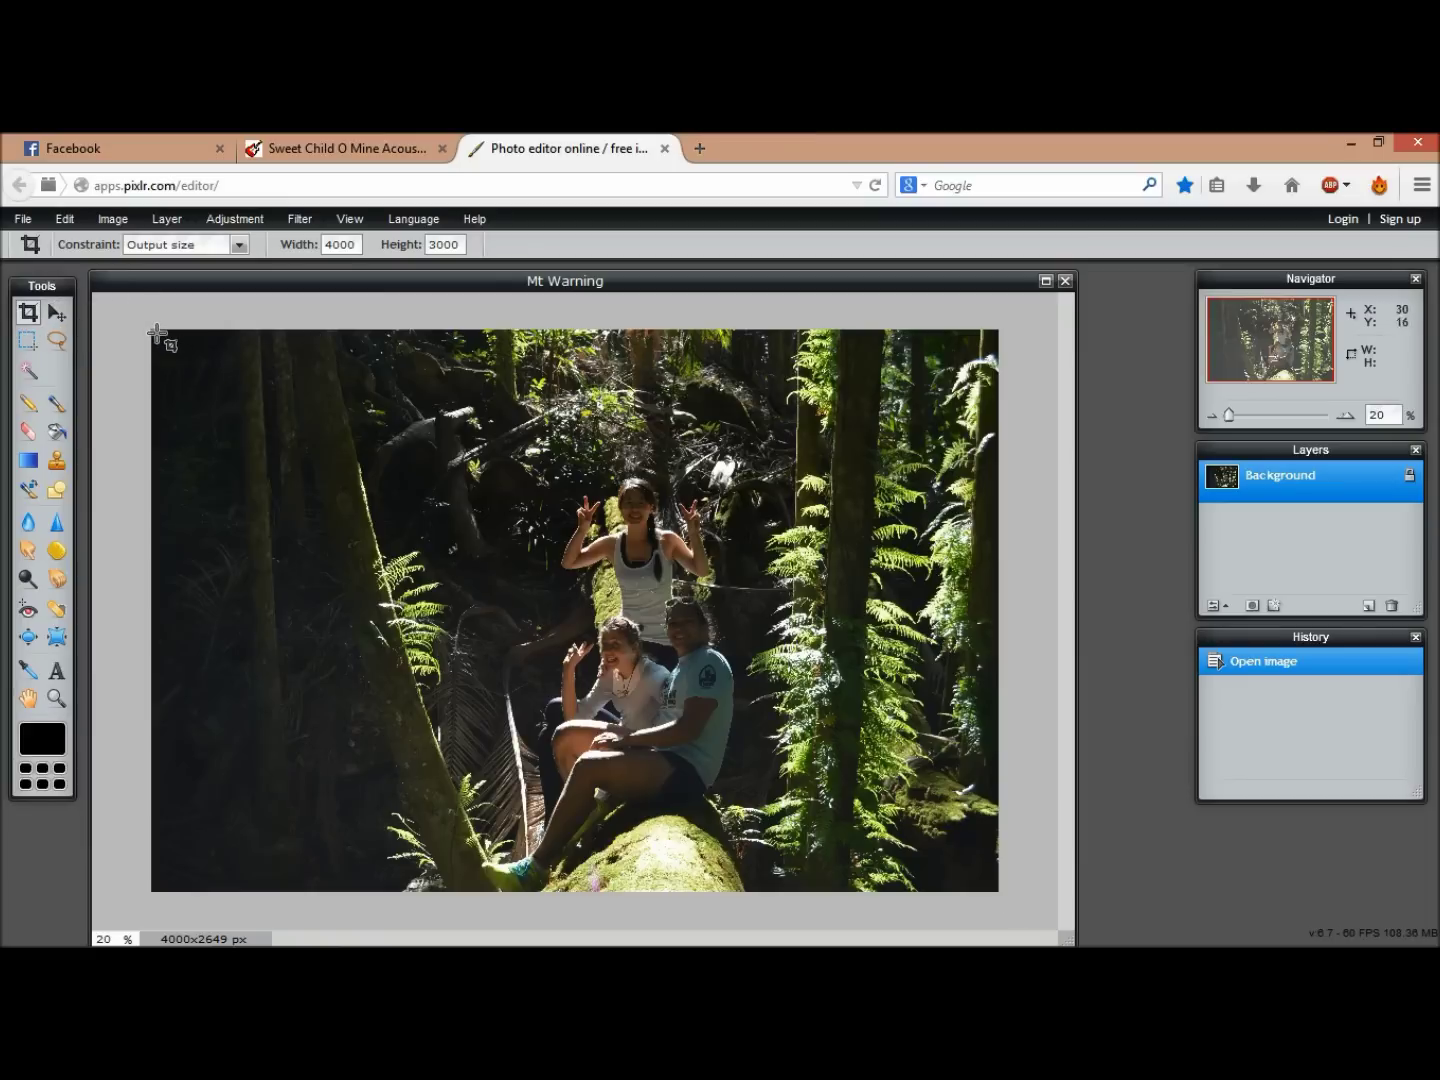
pyautogui.moveTo(153, 330); pyautogui.dragTo(990, 937)
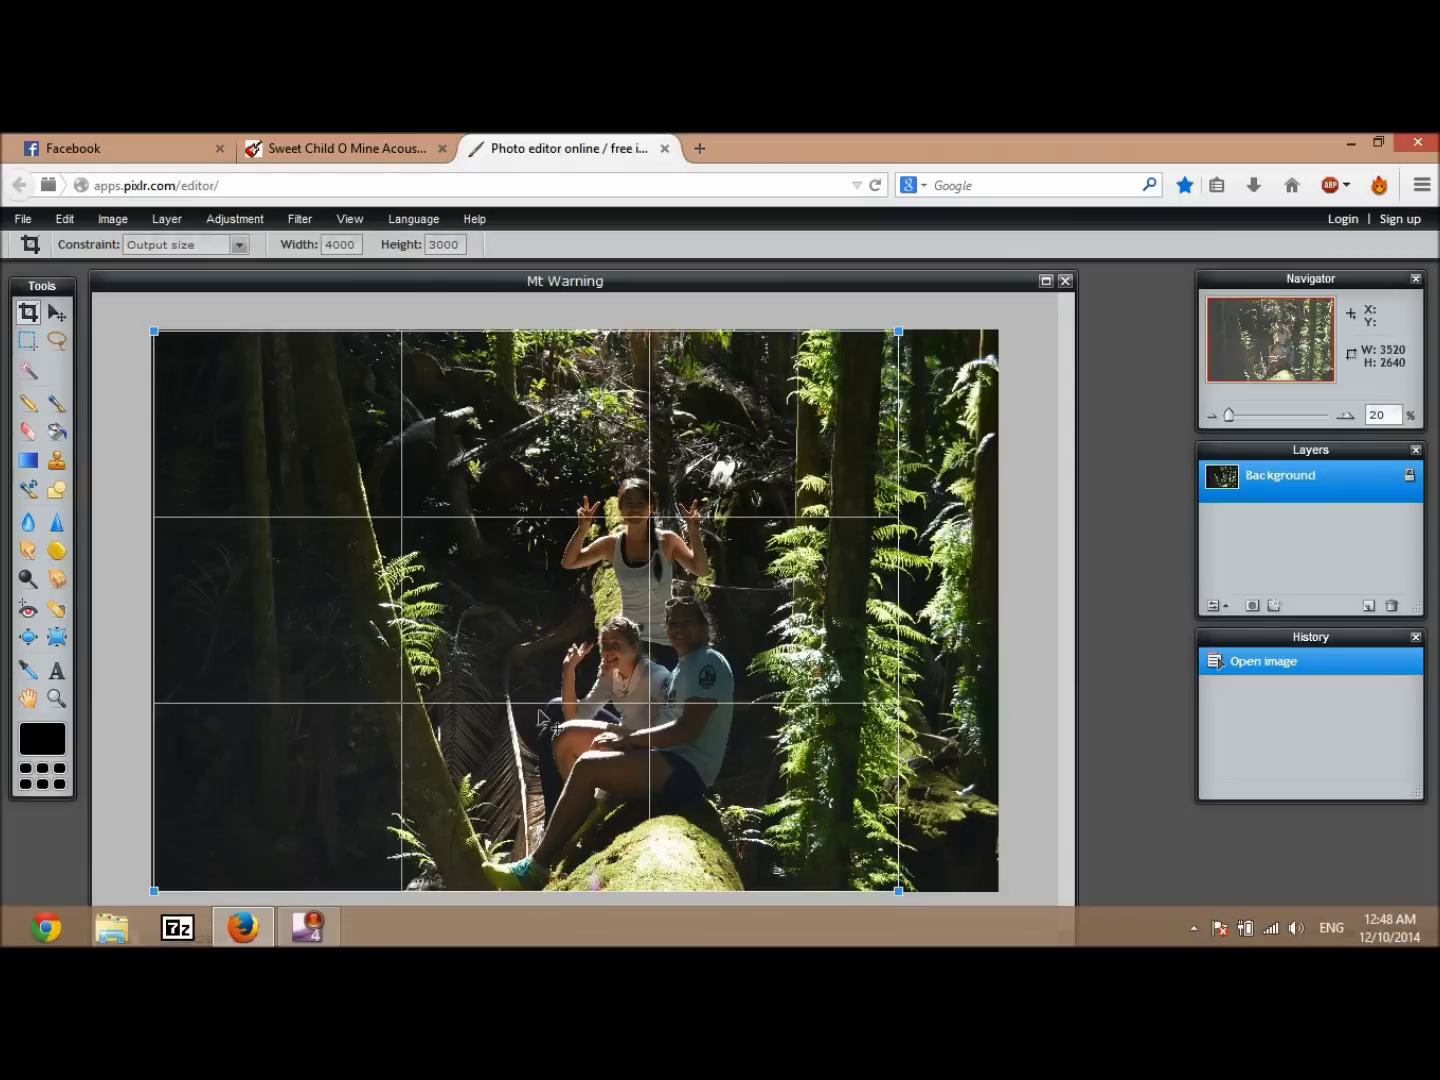
pyautogui.moveTo(346, 605); pyautogui.dragTo(490, 646)
pyautogui.moveTo(247, 323); pyautogui.dragTo(245, 323)
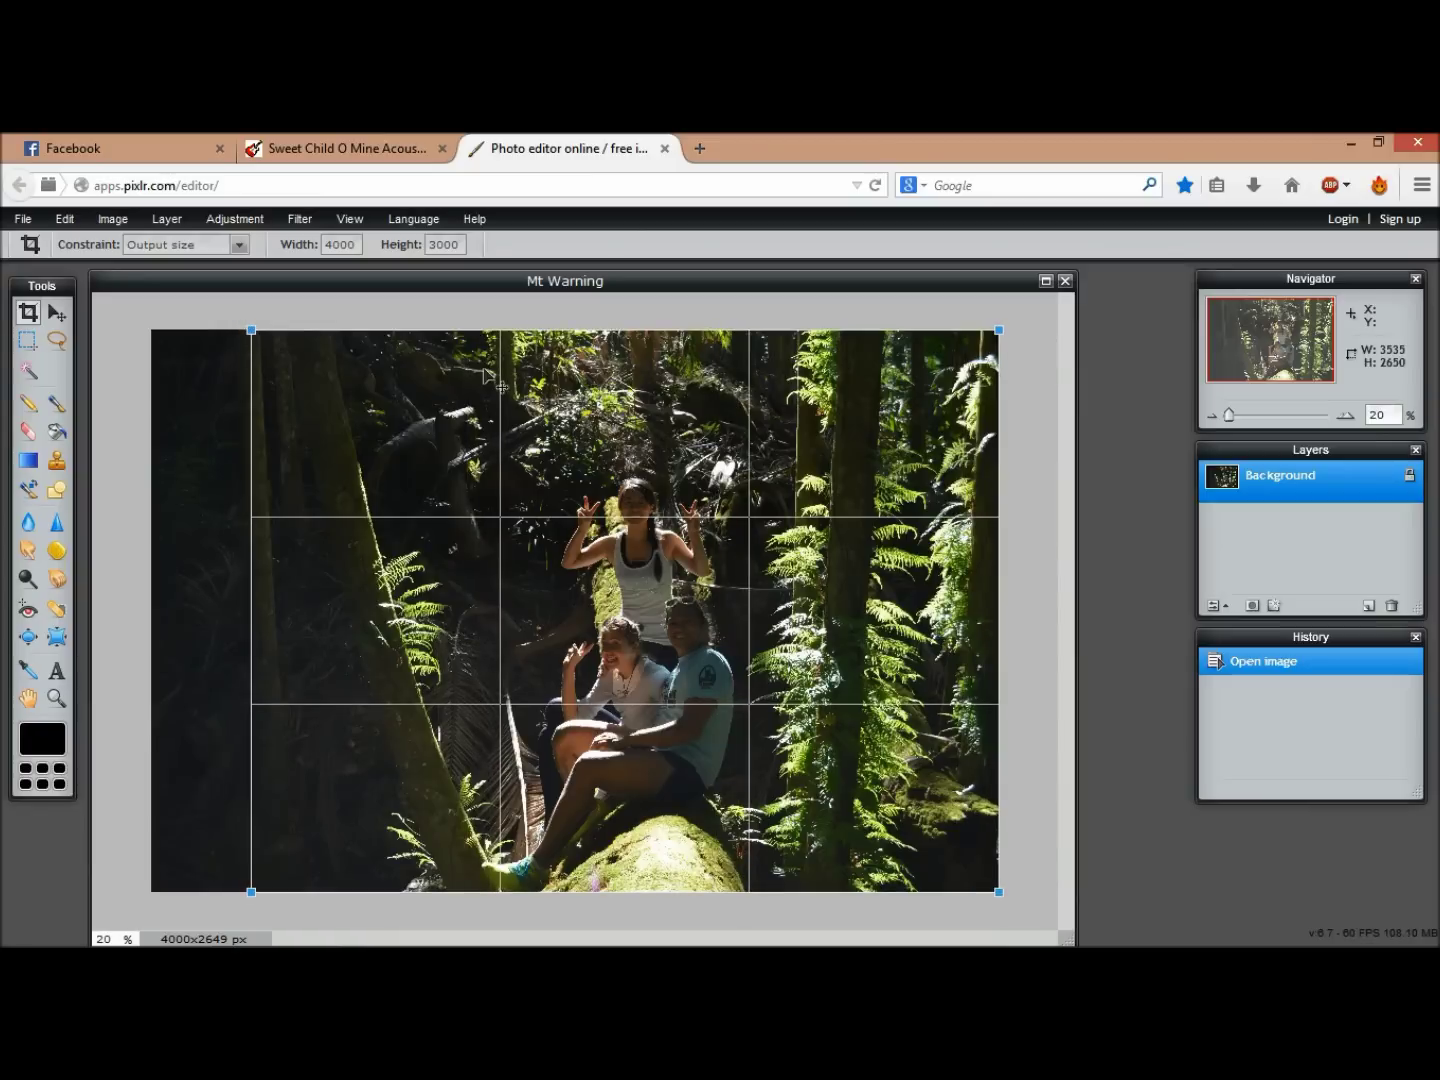
pyautogui.click(1101, 456)
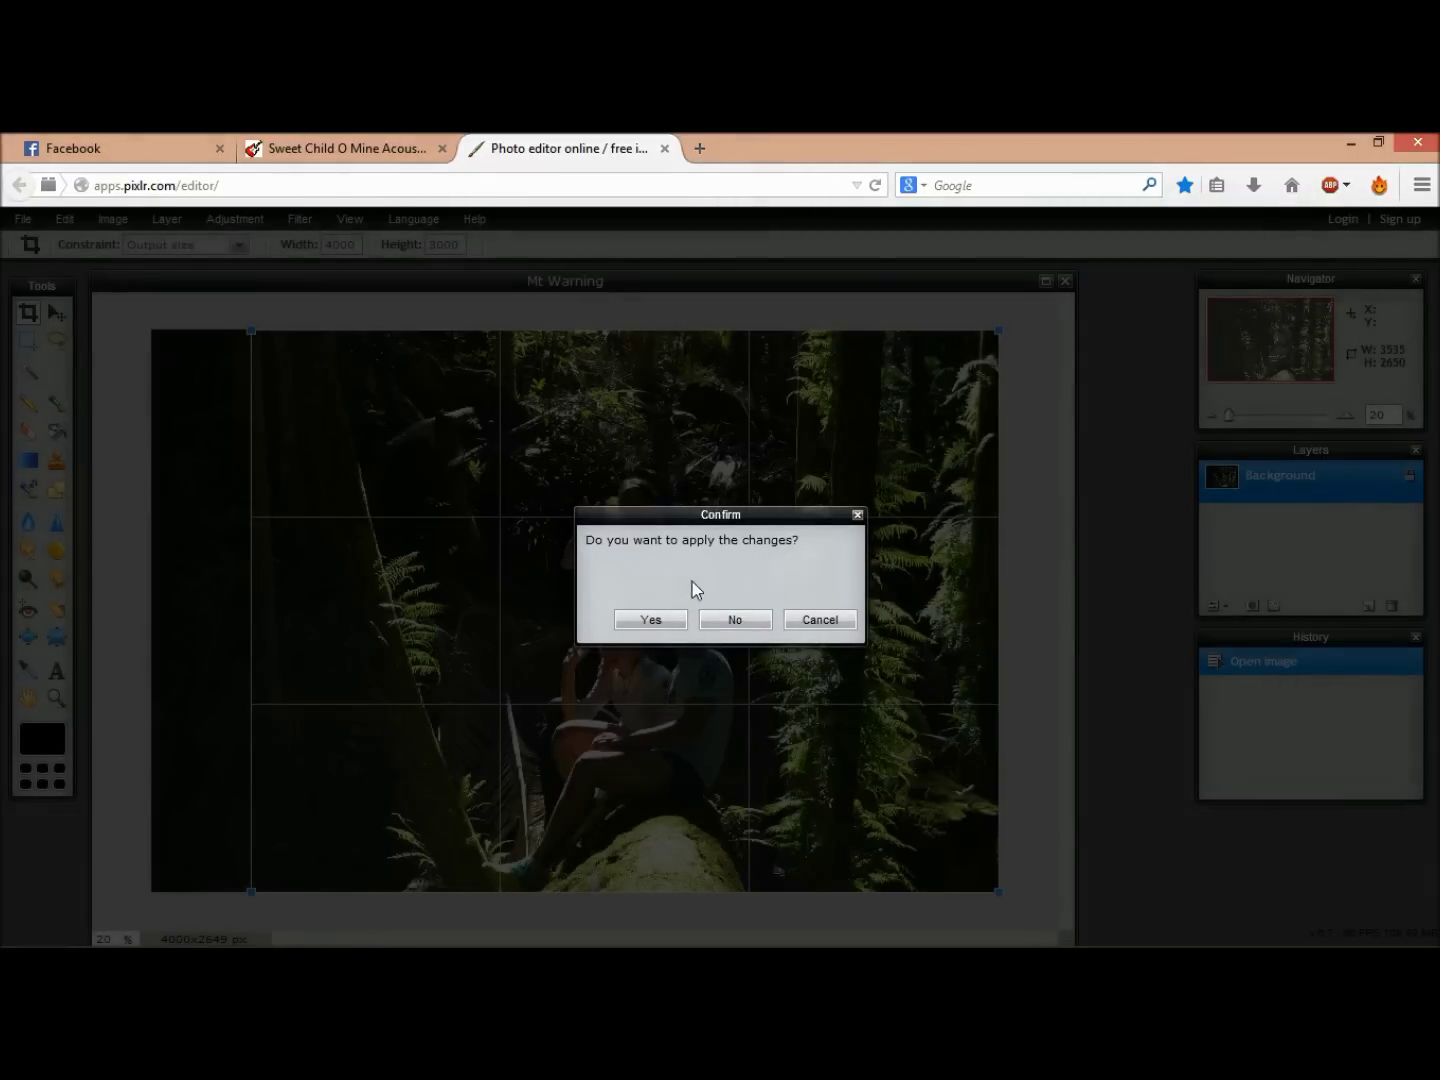
pyautogui.click(652, 620)
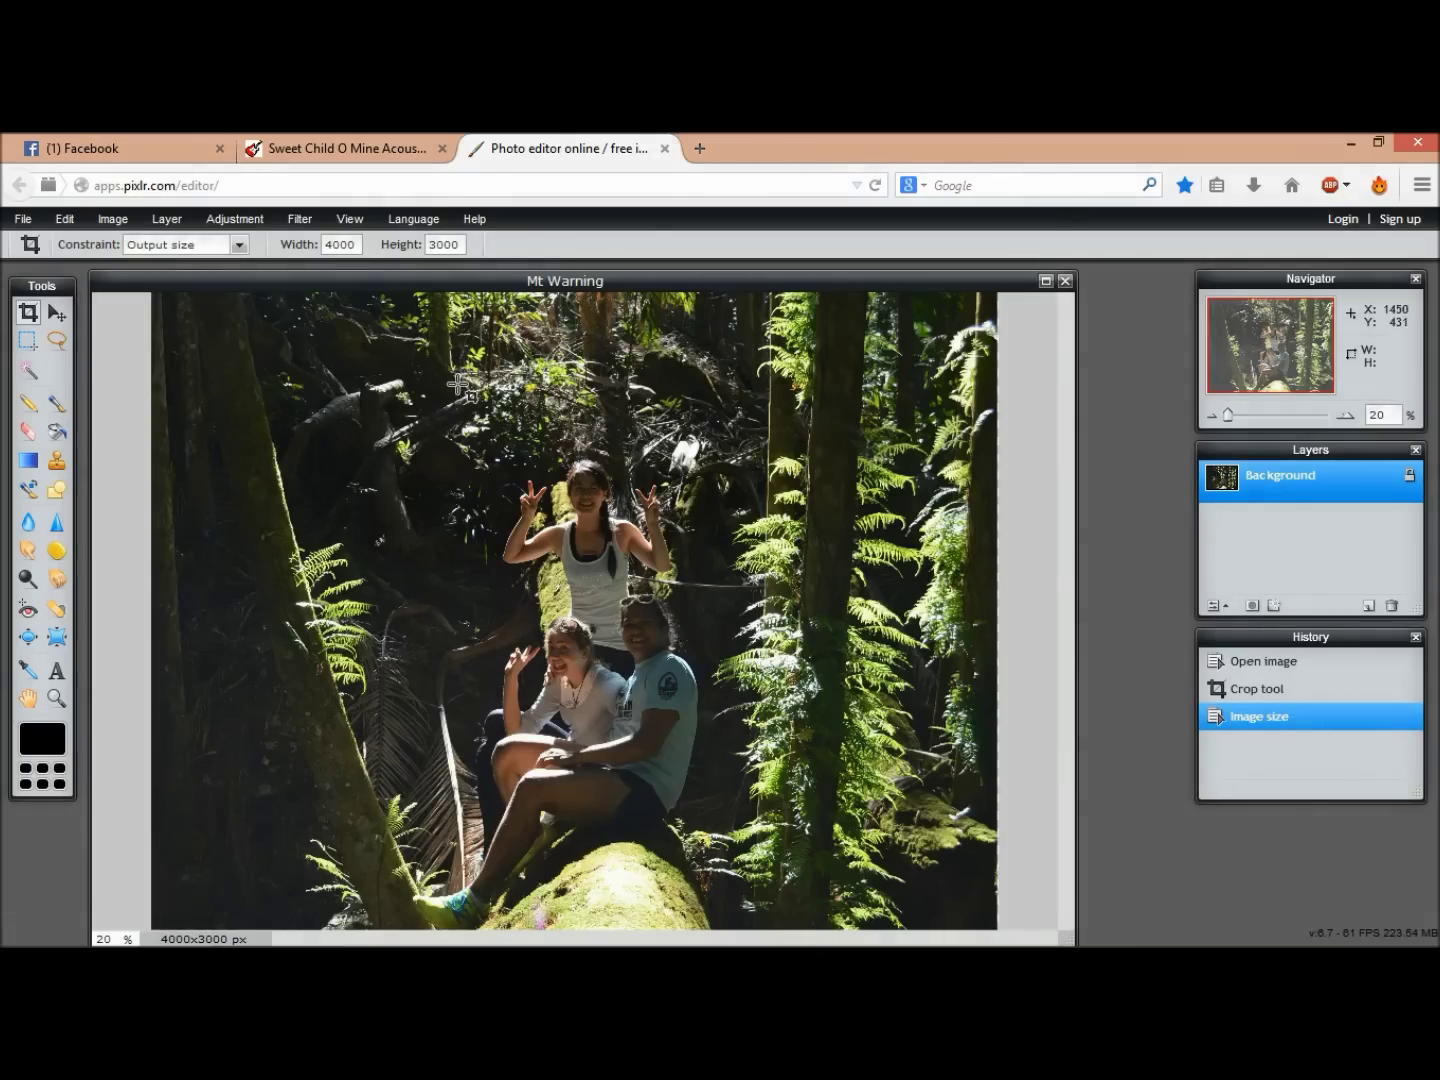
# - Save the image as JPEG 'Mt Warning EDITED', quality 100, into the Project folder
pyautogui.click(23, 220)
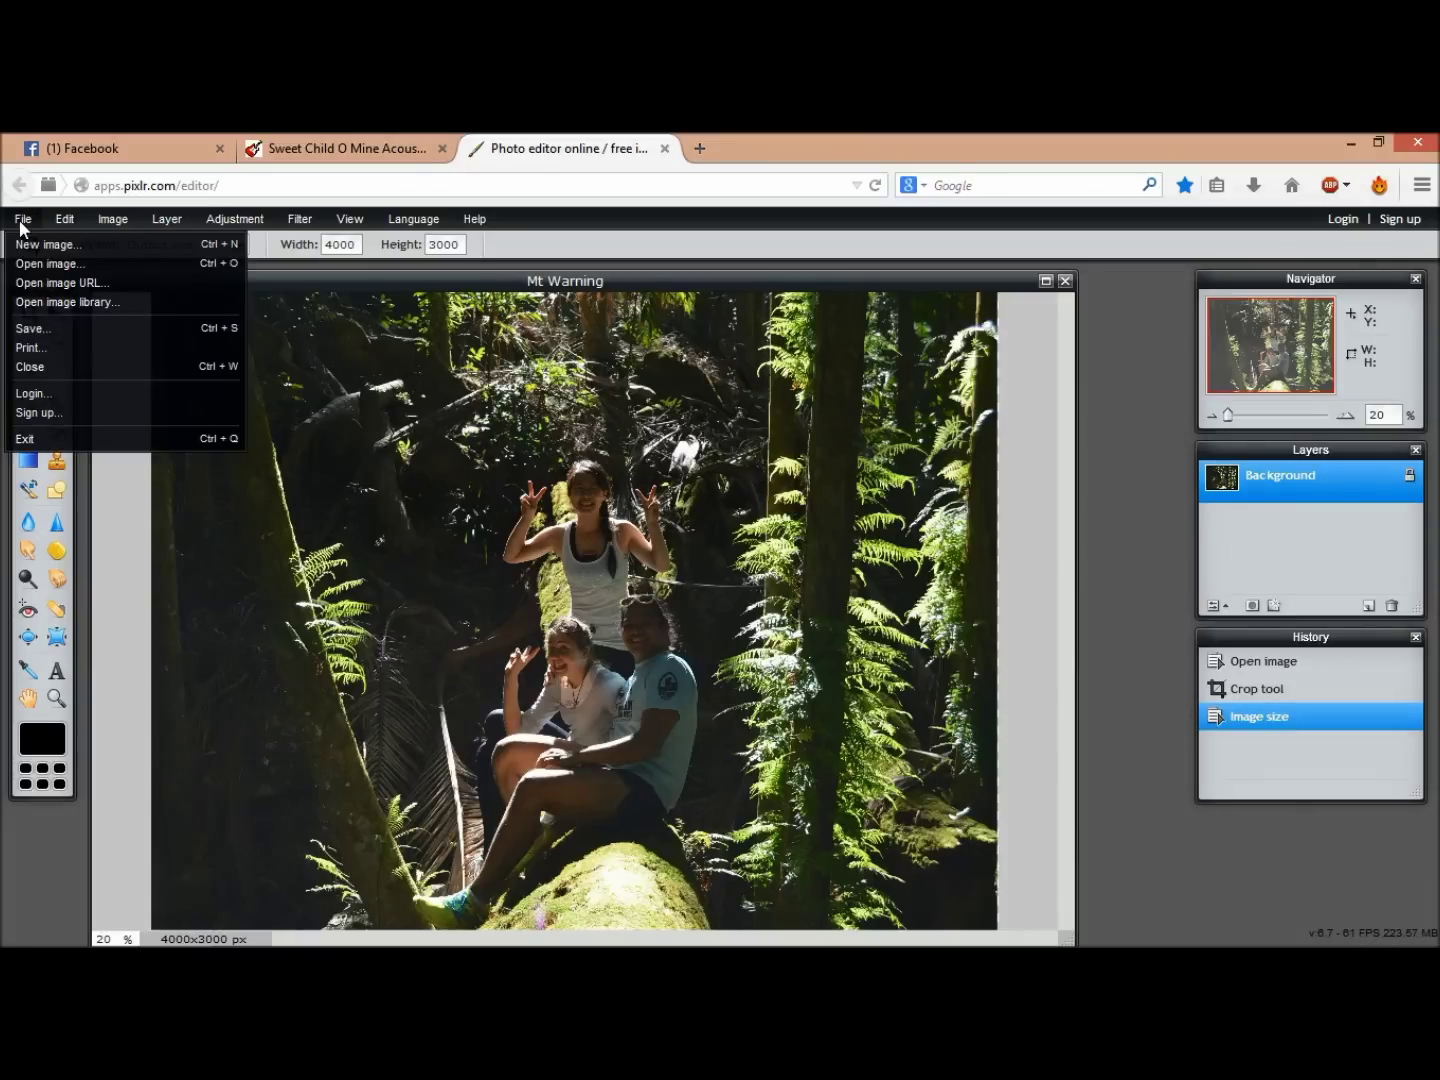
pyautogui.click(115, 332)
pyautogui.click(889, 455)
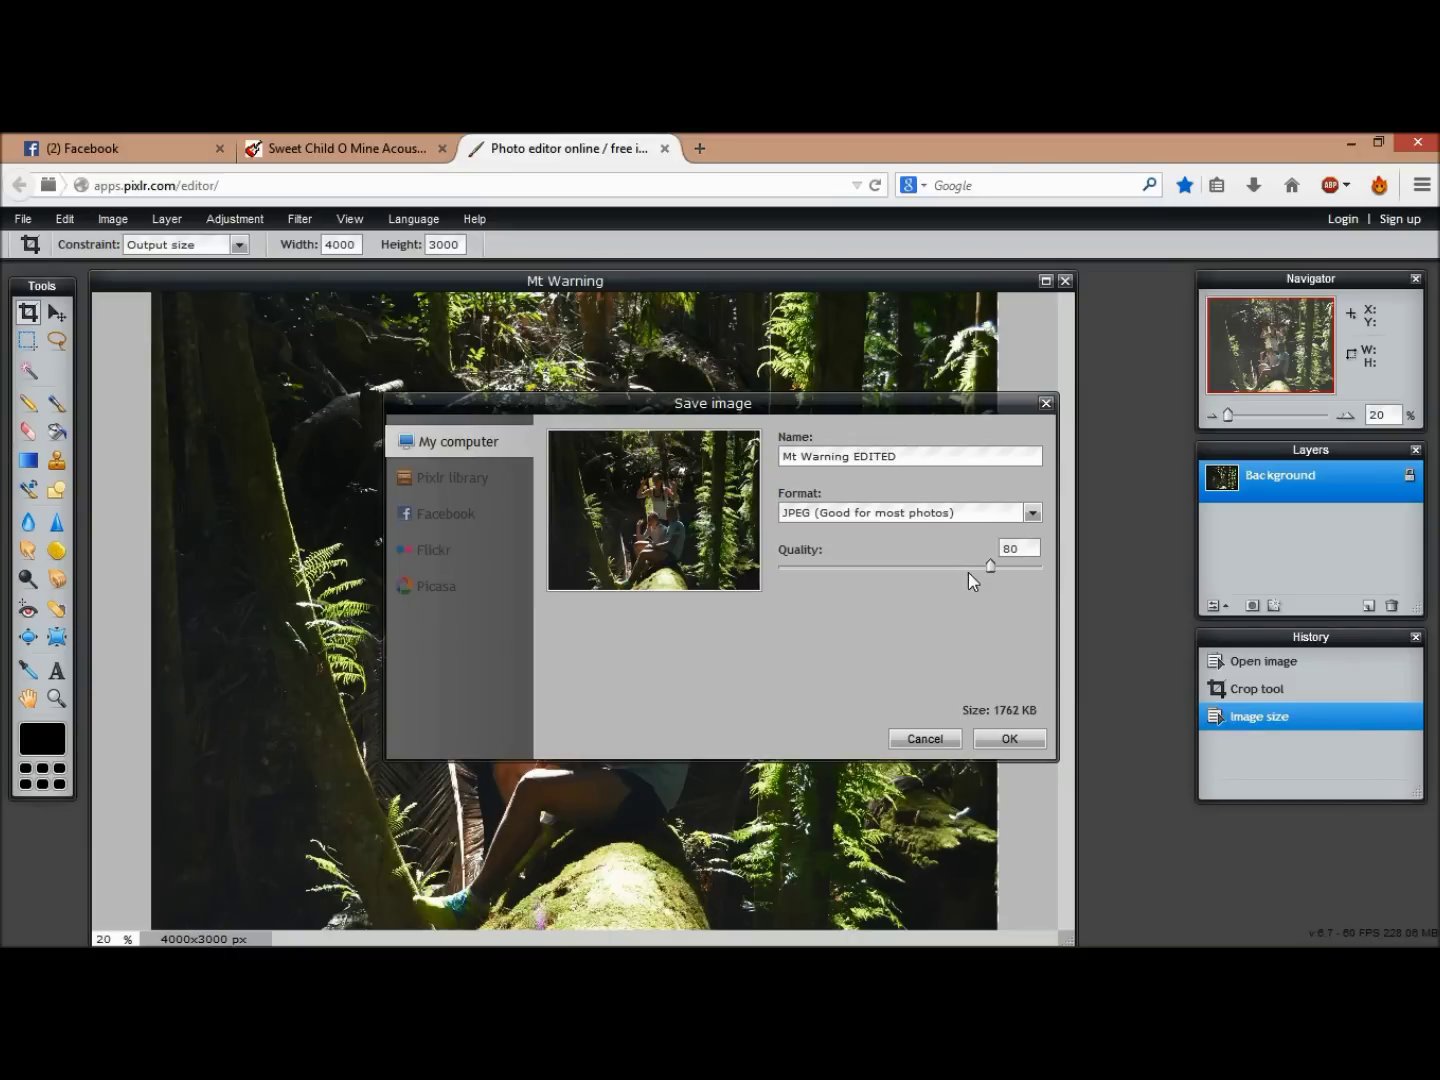
pyautogui.moveTo(989, 568); pyautogui.dragTo(1054, 582)
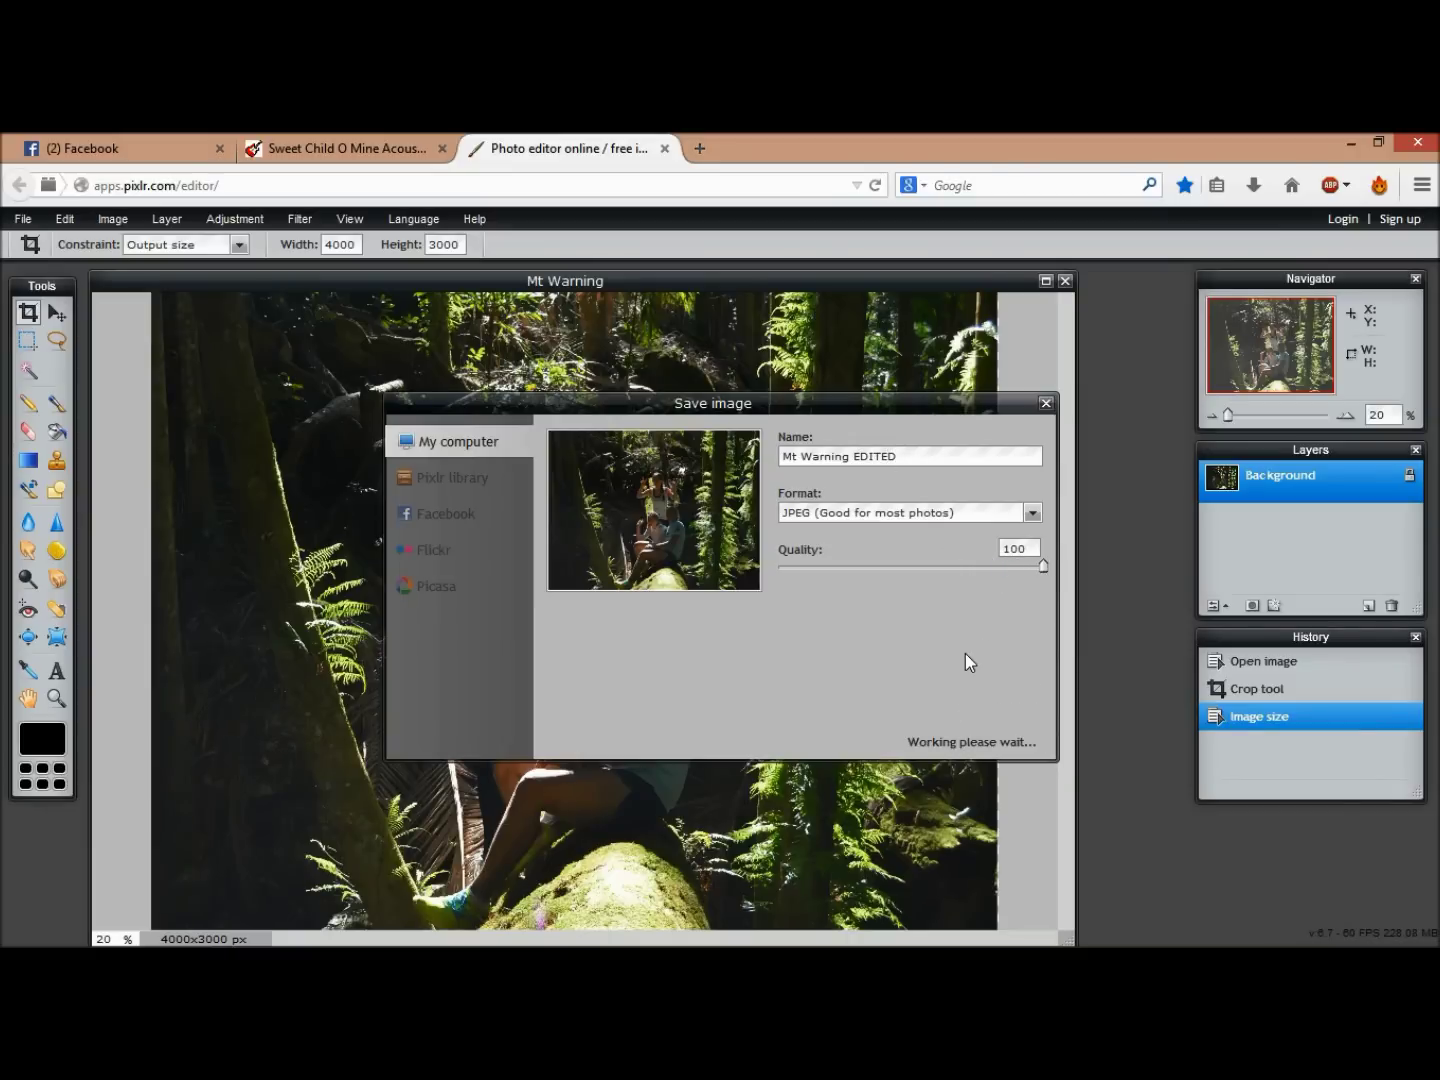
pyautogui.click(1014, 746)
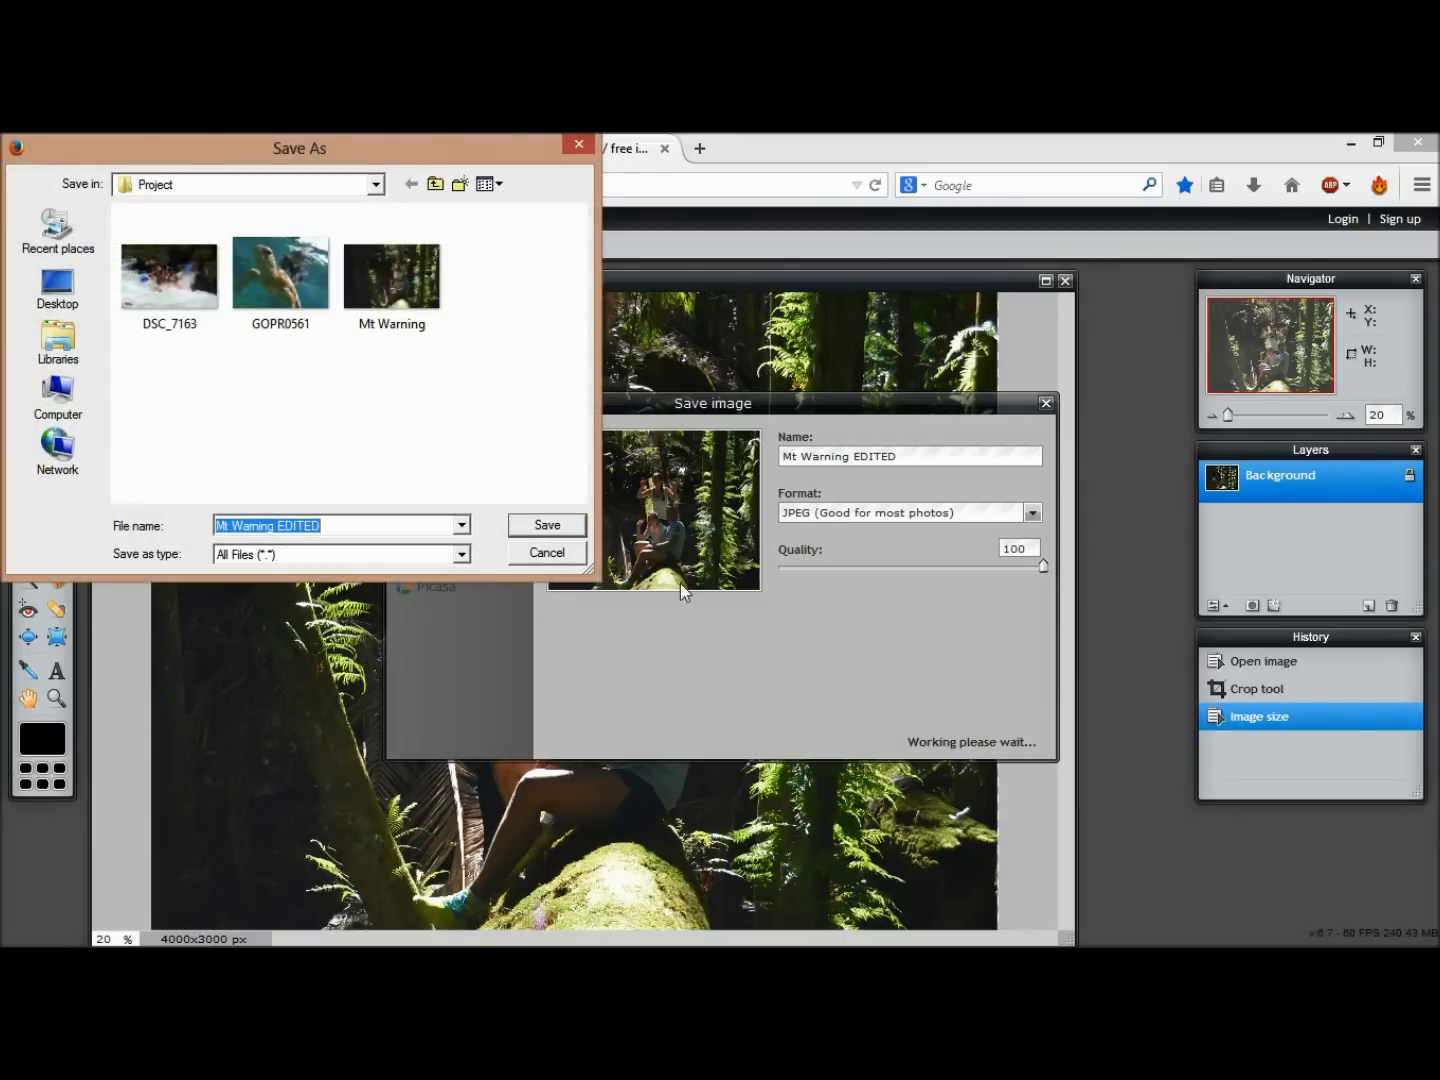
pyautogui.click(544, 527)
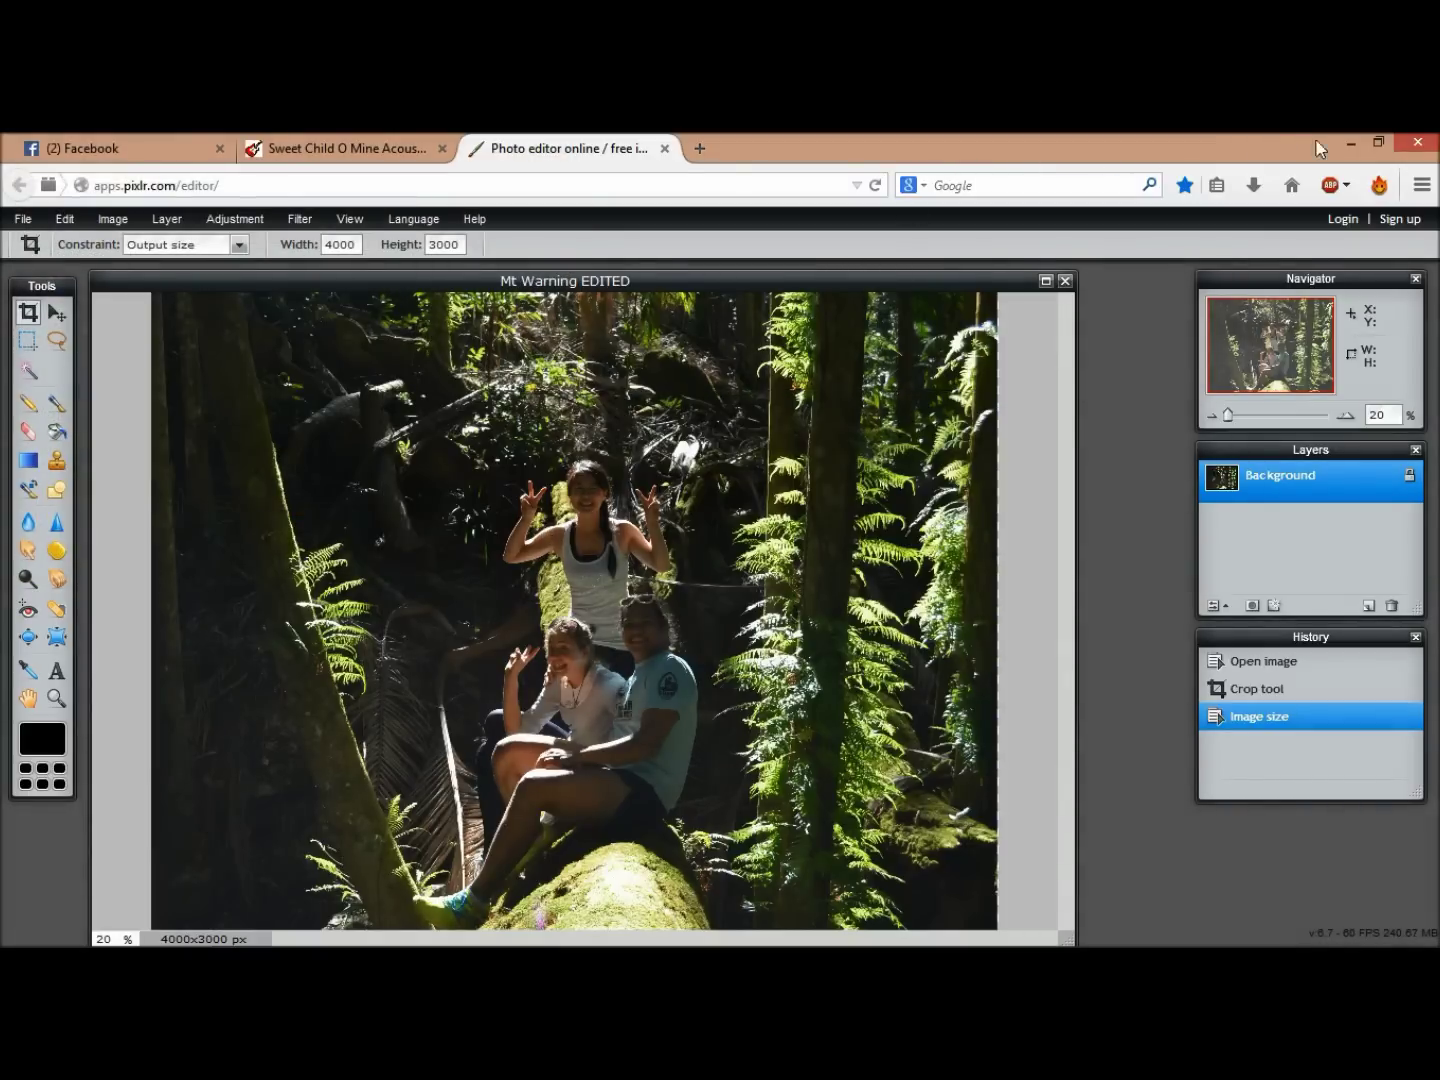
# - Delete the original Mt Warning from Project, close Explorer, and select the GoPro Studio shortcut
pyautogui.click(1347, 143)
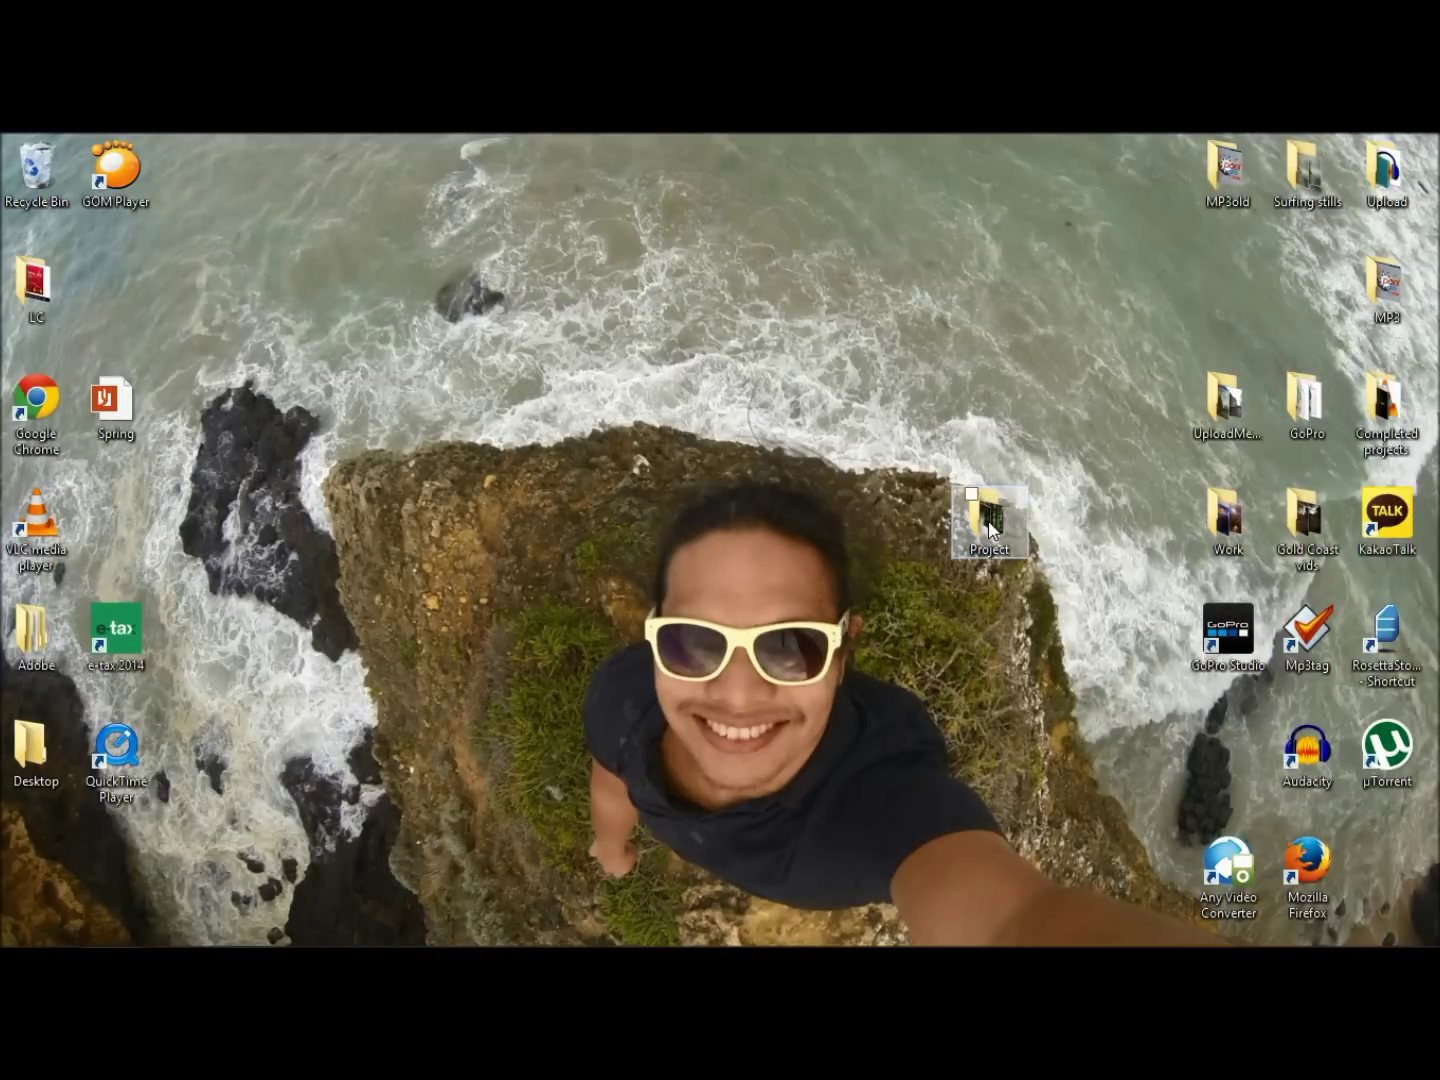
pyautogui.doubleClick(990, 530)
pyautogui.click(609, 584)
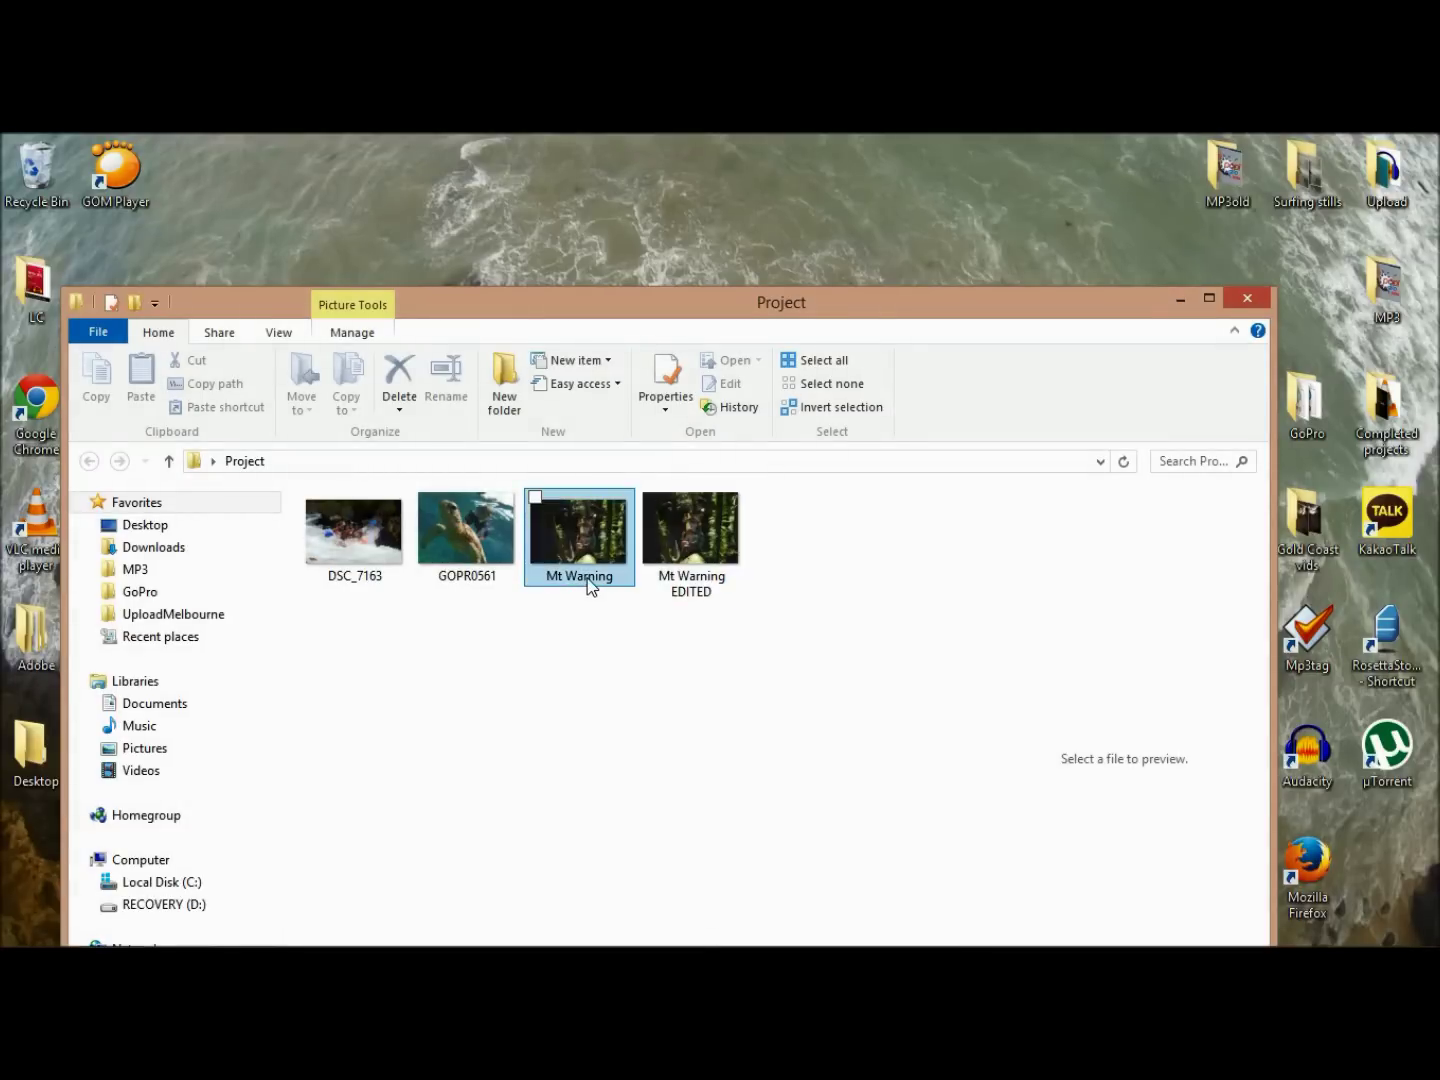
pyautogui.click(587, 579)
pyautogui.press('Delete')
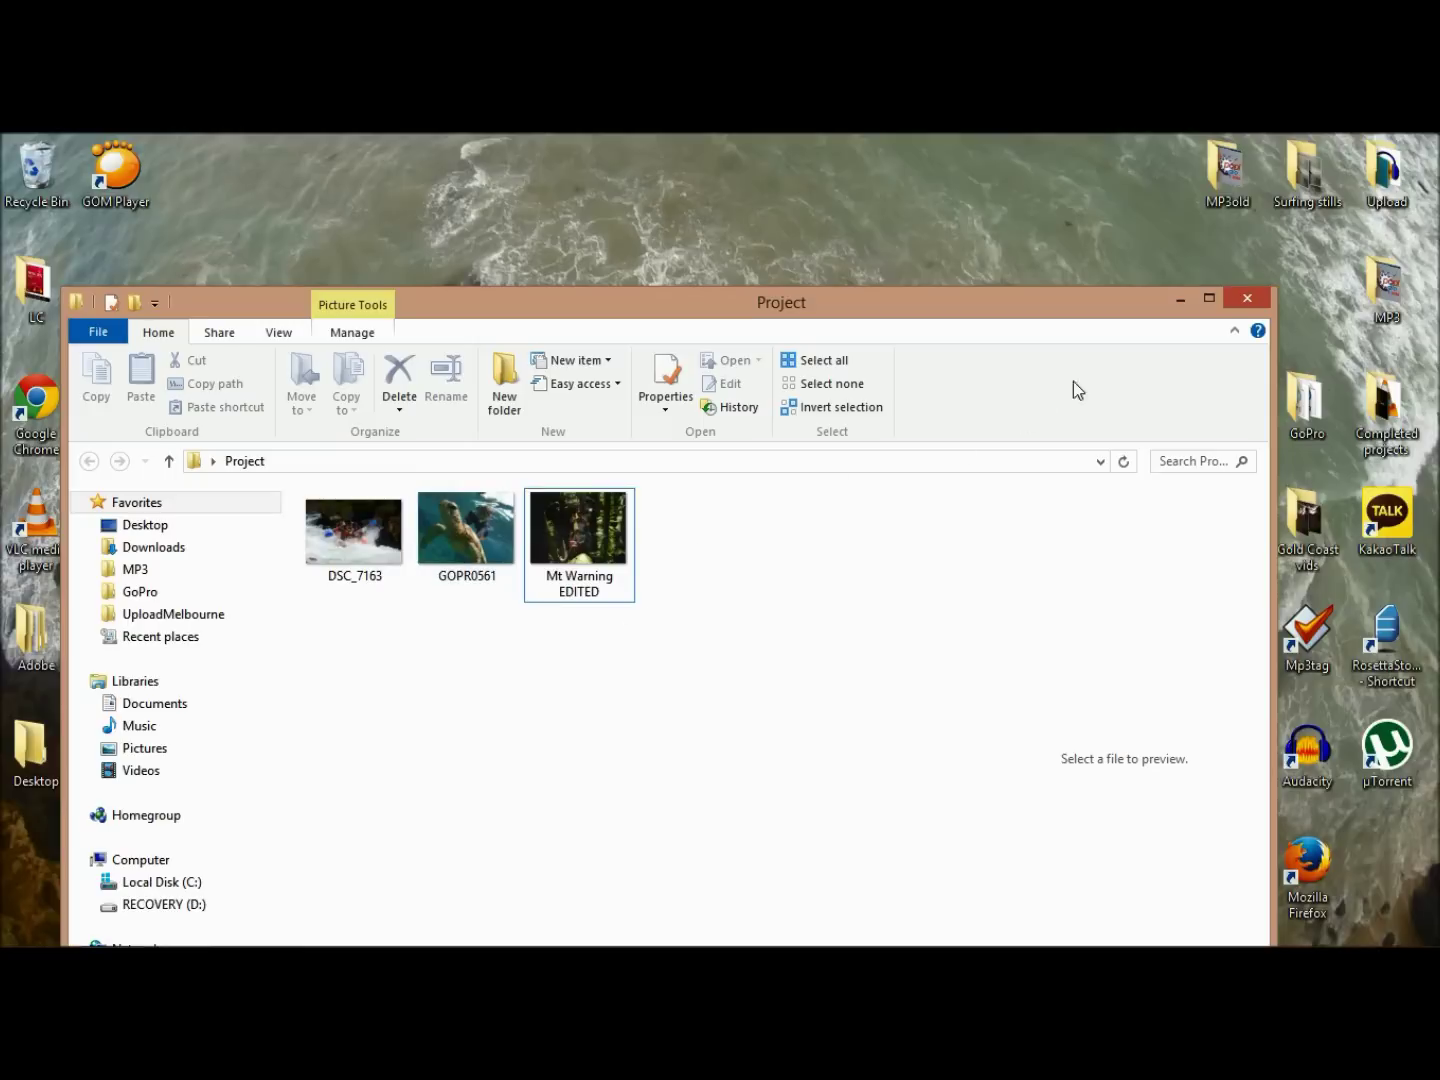
pyautogui.click(1246, 298)
pyautogui.click(1225, 635)
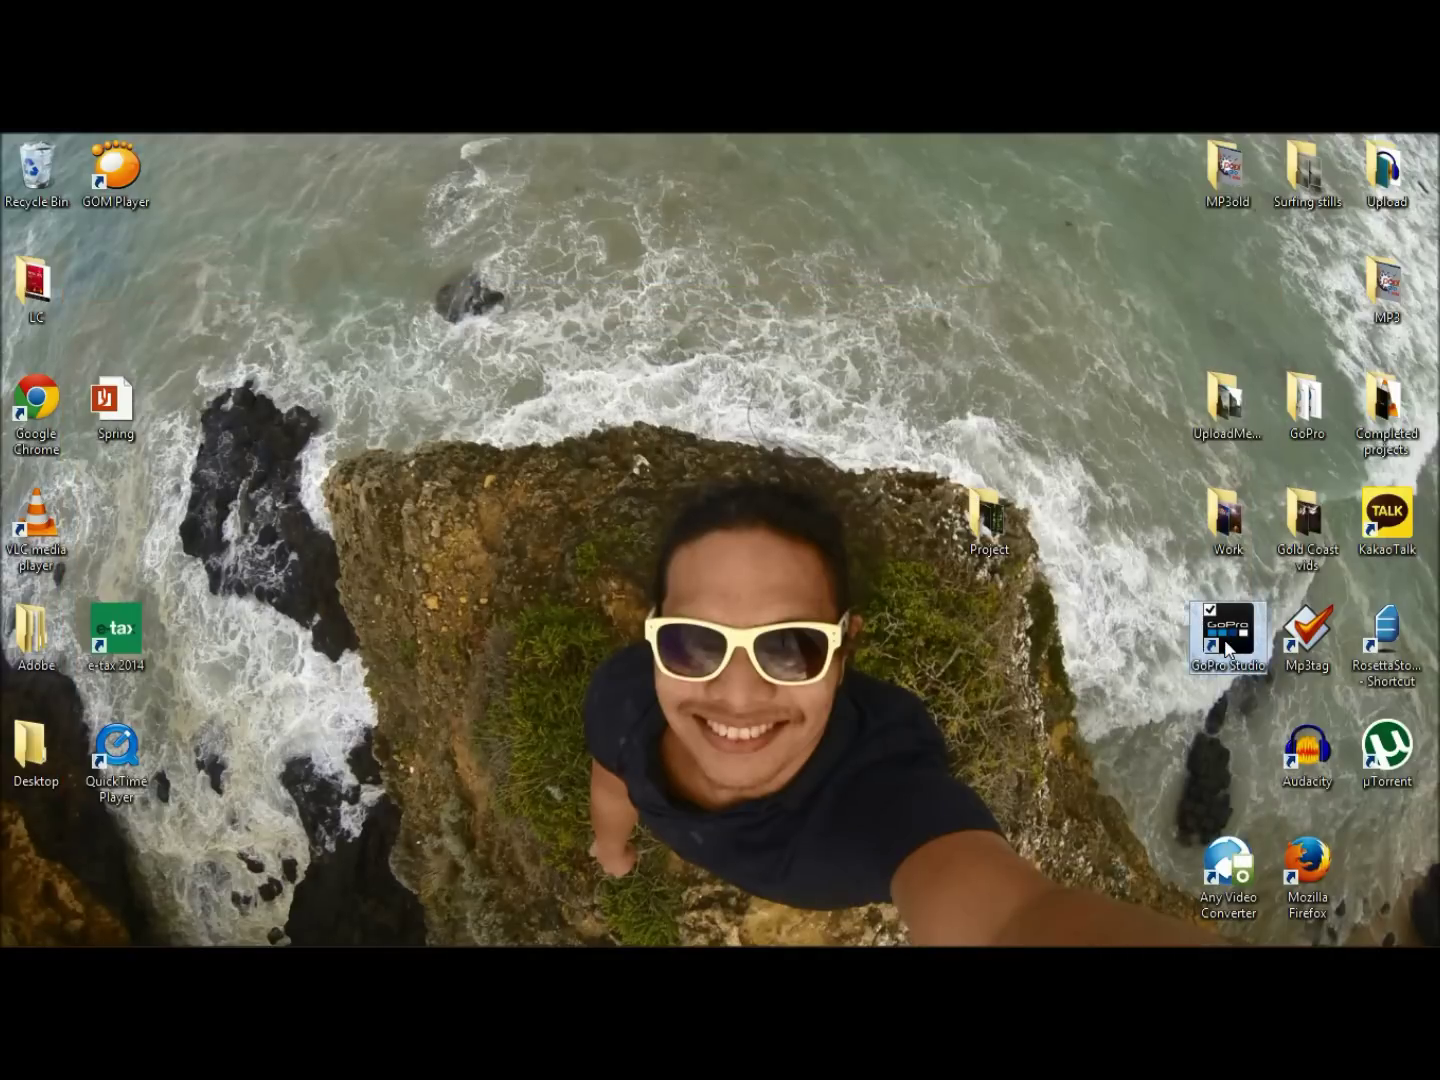
# - Launch GoPro Studio and import DSC_7163, GOPR0561 and Mt Warning EDITED from the Project folder
pyautogui.doubleClick(1226, 637)
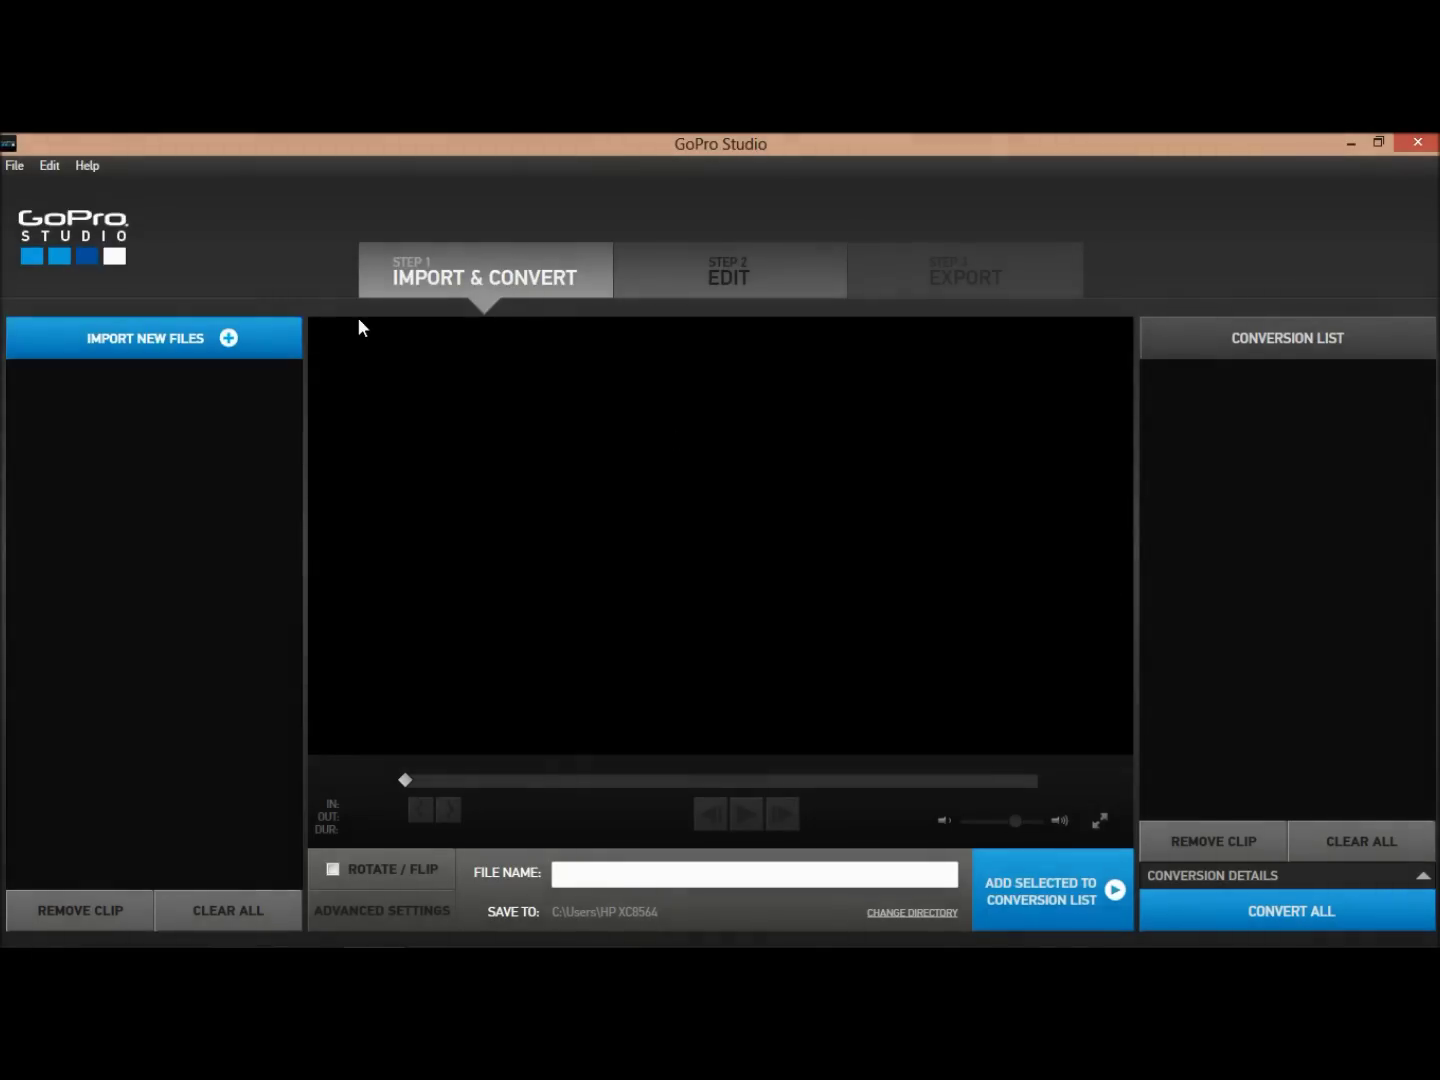
pyautogui.click(276, 329)
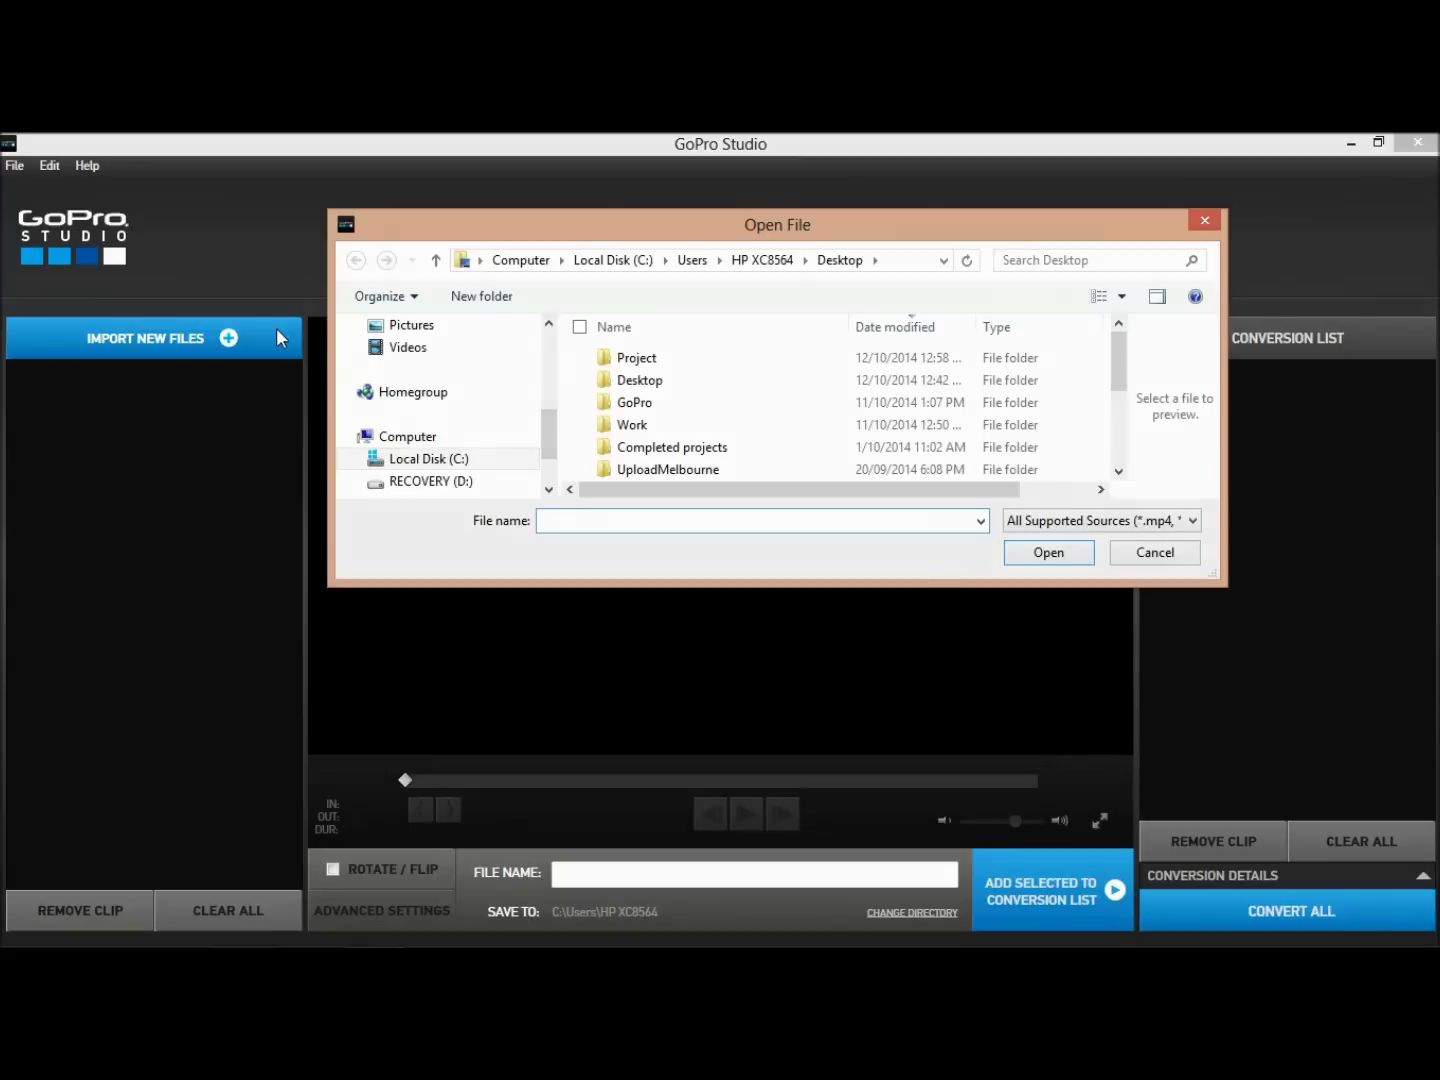
pyautogui.doubleClick(615, 357)
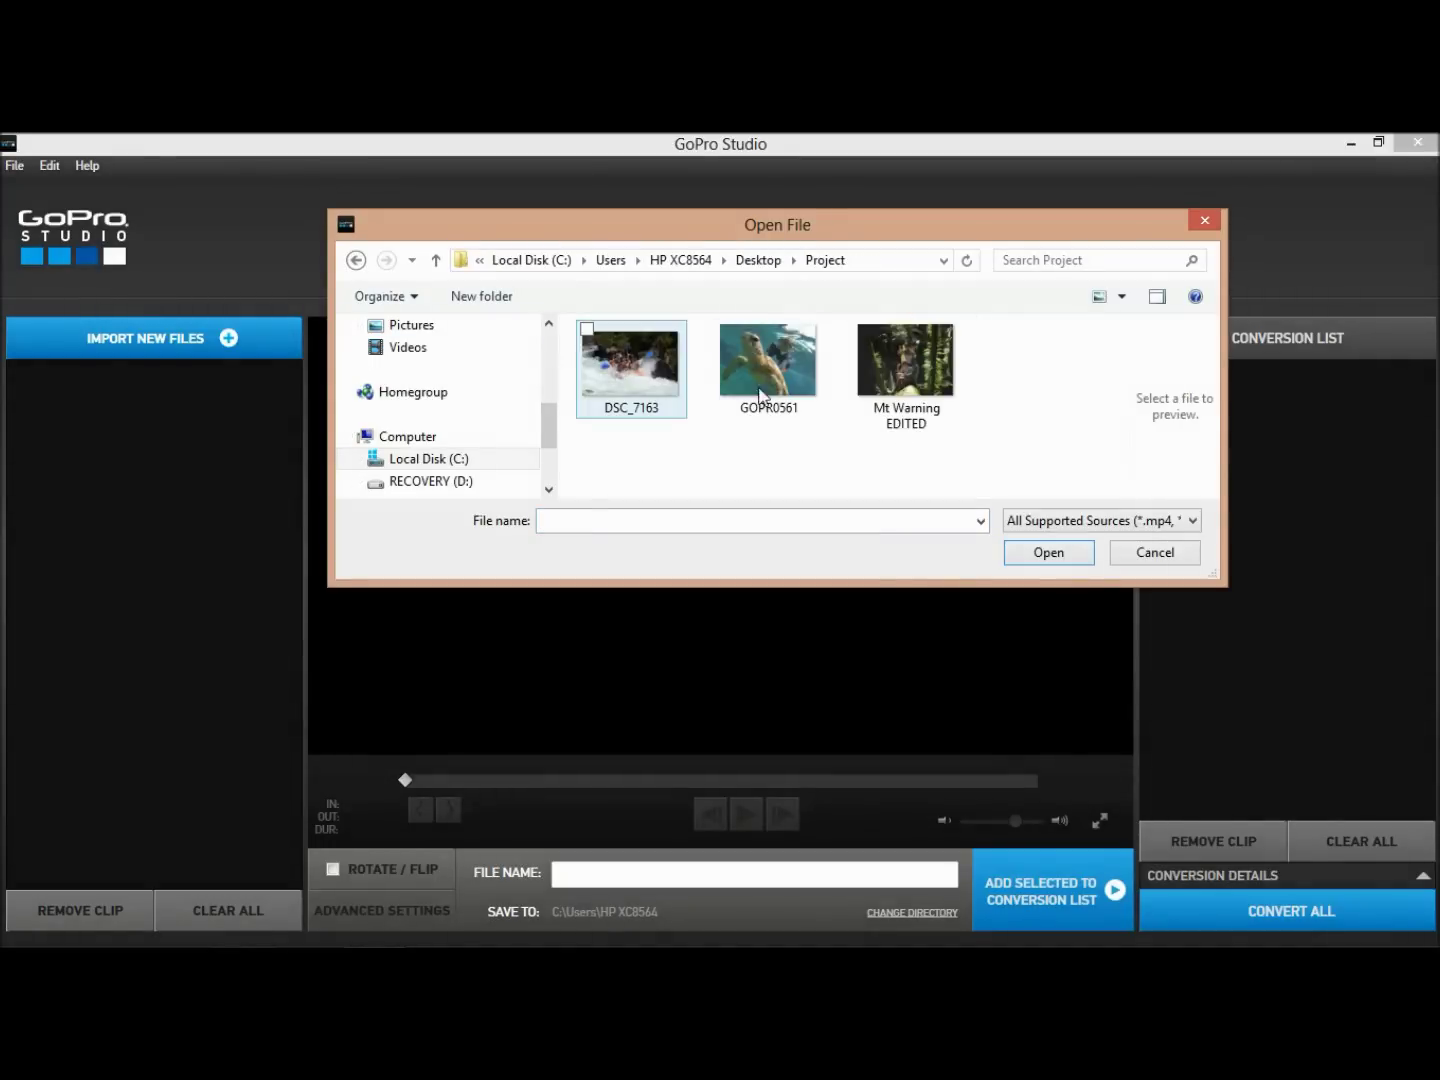
pyautogui.moveTo(1000, 463); pyautogui.dragTo(610, 336)
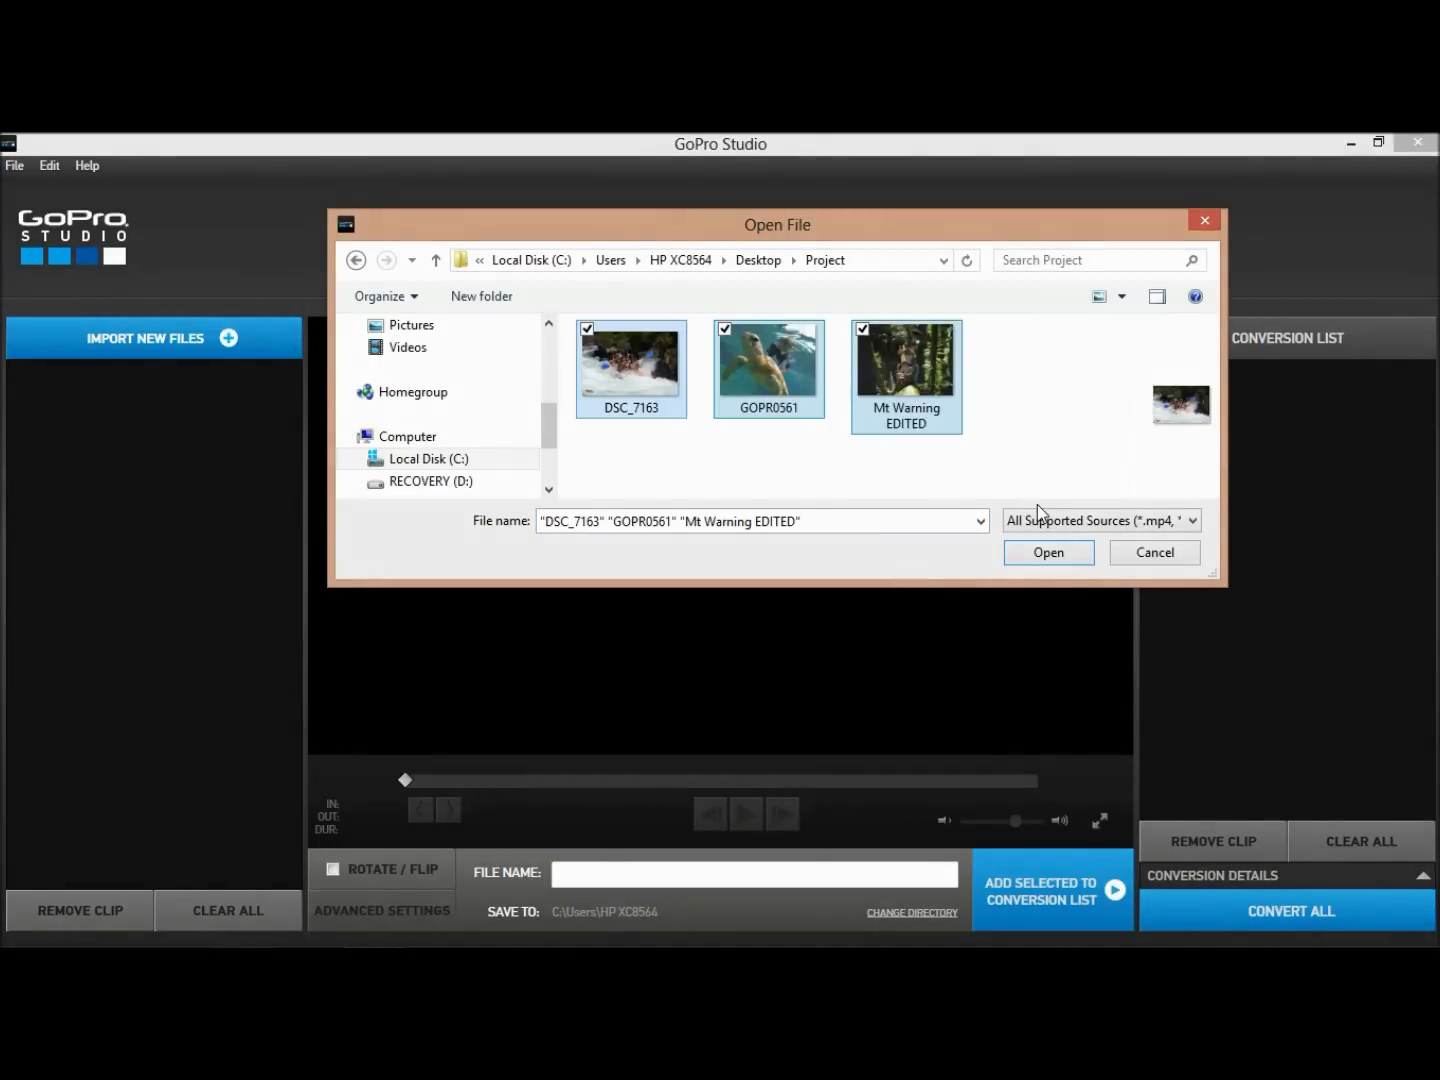
pyautogui.click(1036, 555)
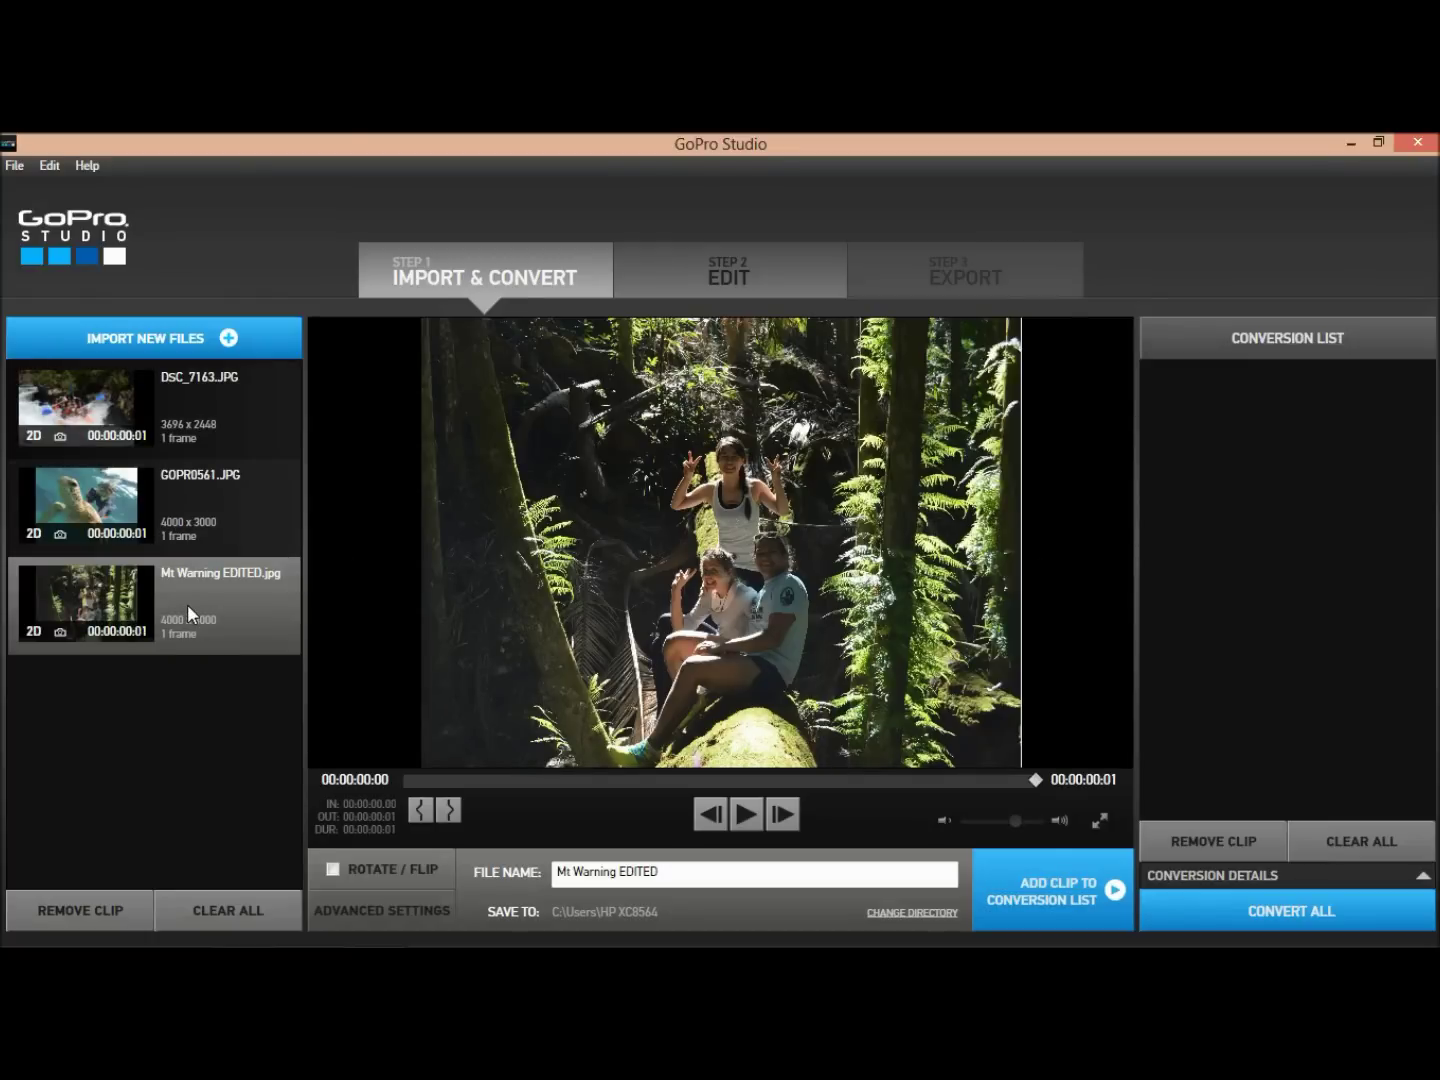
# - Convert Mt Warning EDITED to AVI at Source 4000x3000 image size
pyautogui.click(347, 906)
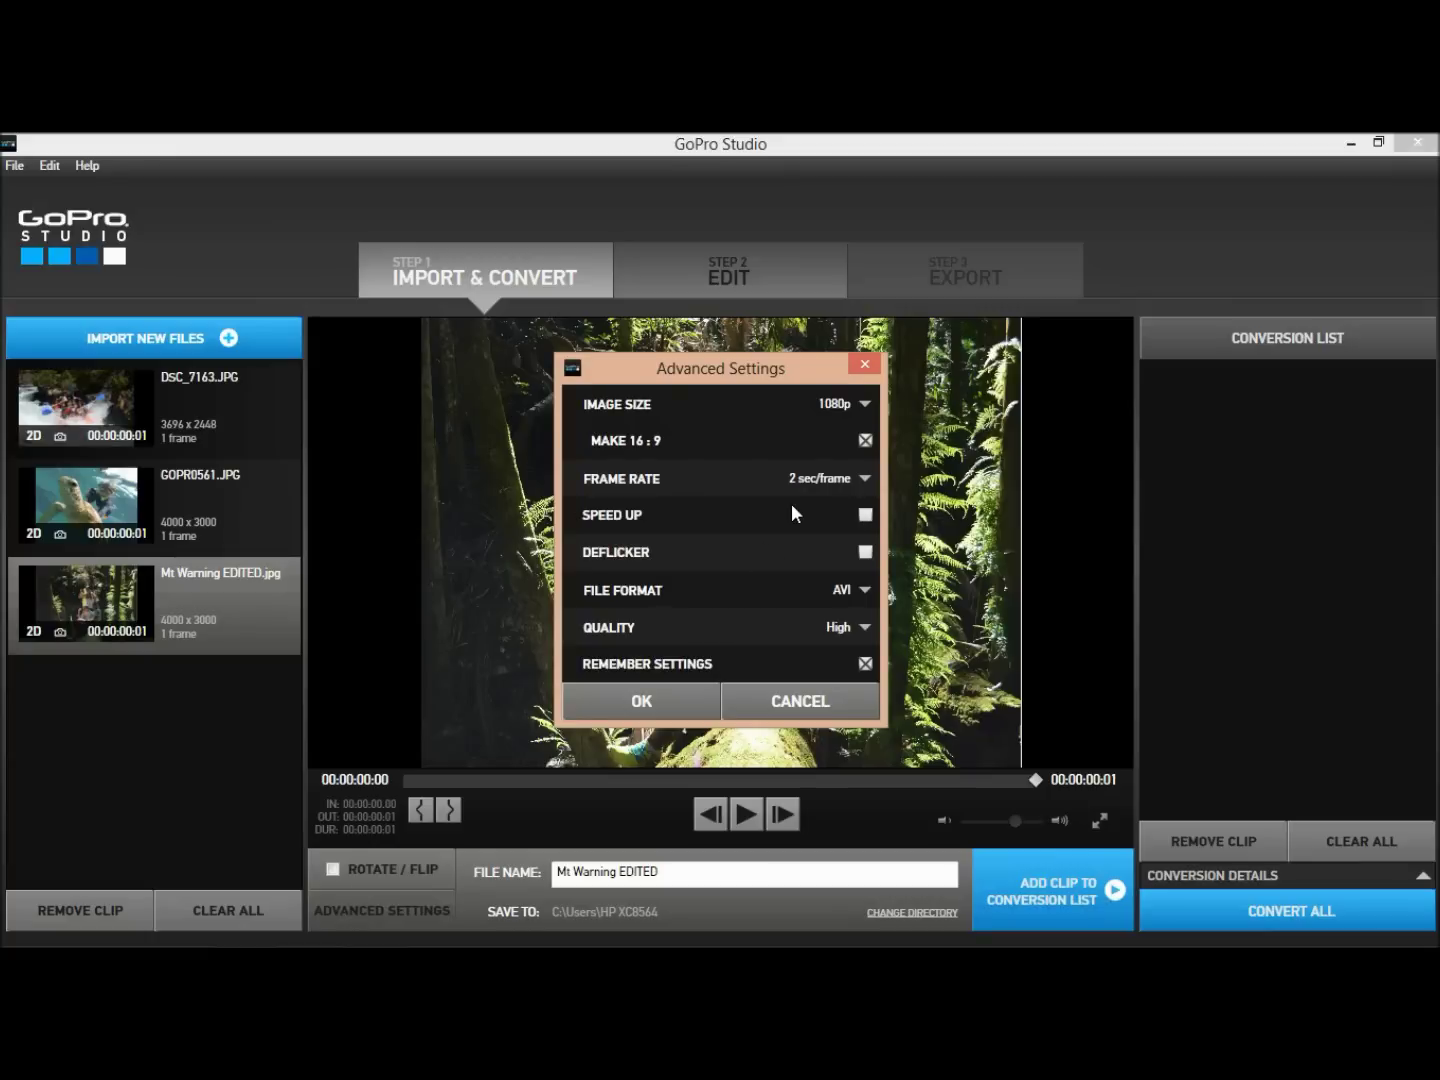
pyautogui.click(866, 405)
pyautogui.click(854, 432)
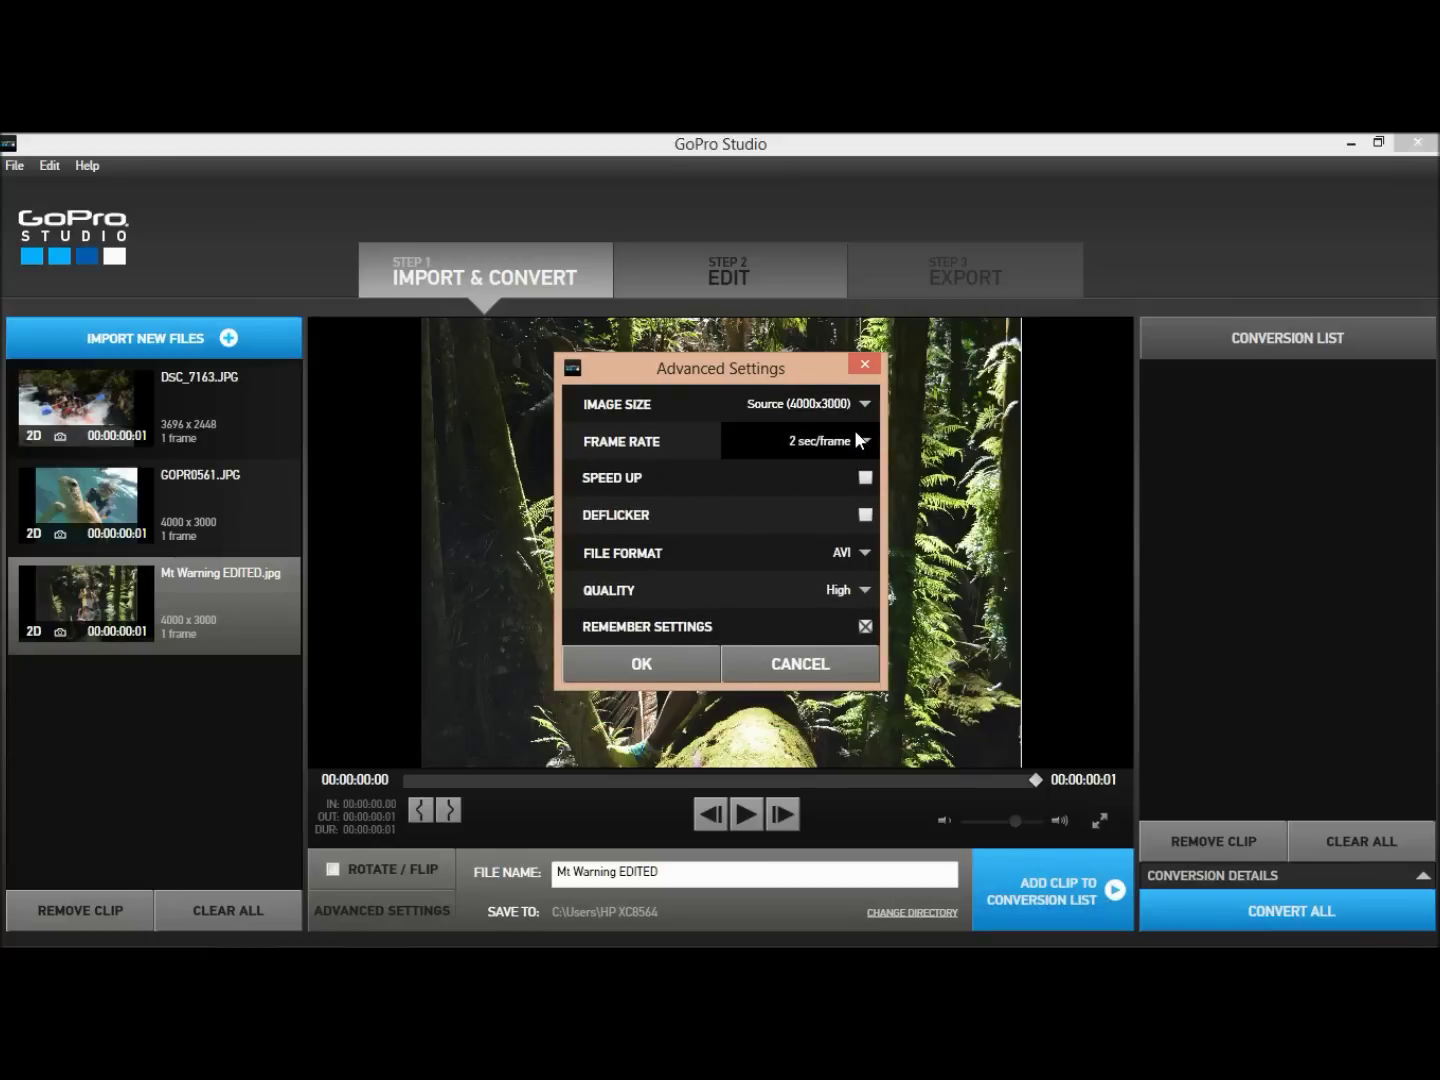
pyautogui.click(680, 662)
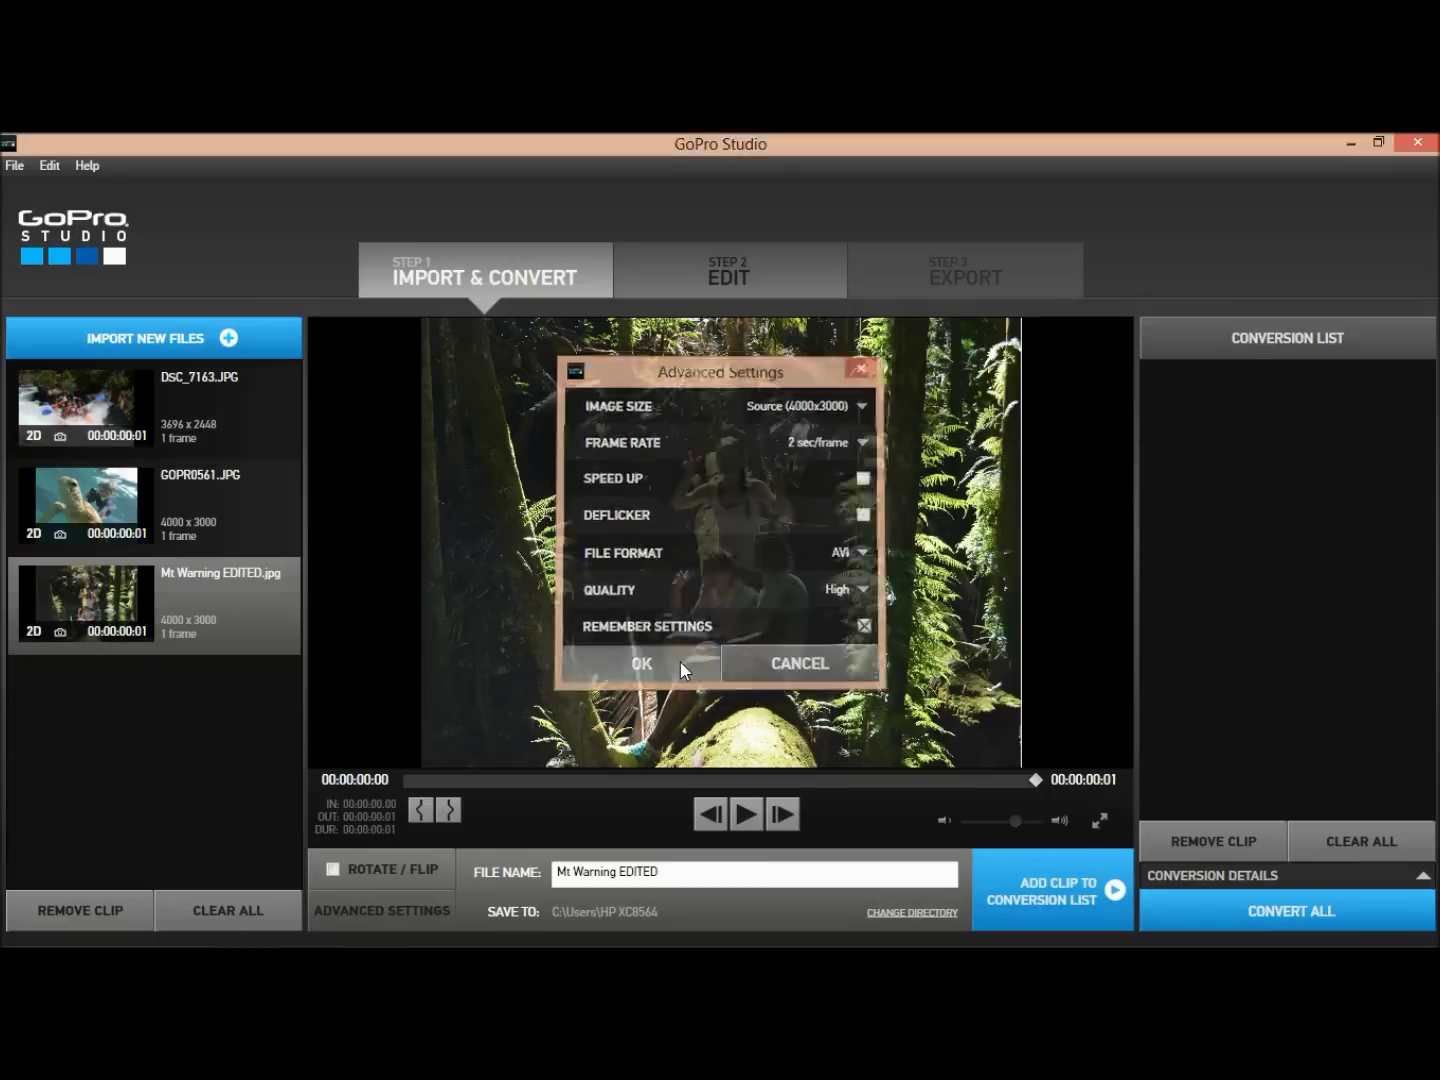
pyautogui.click(1018, 887)
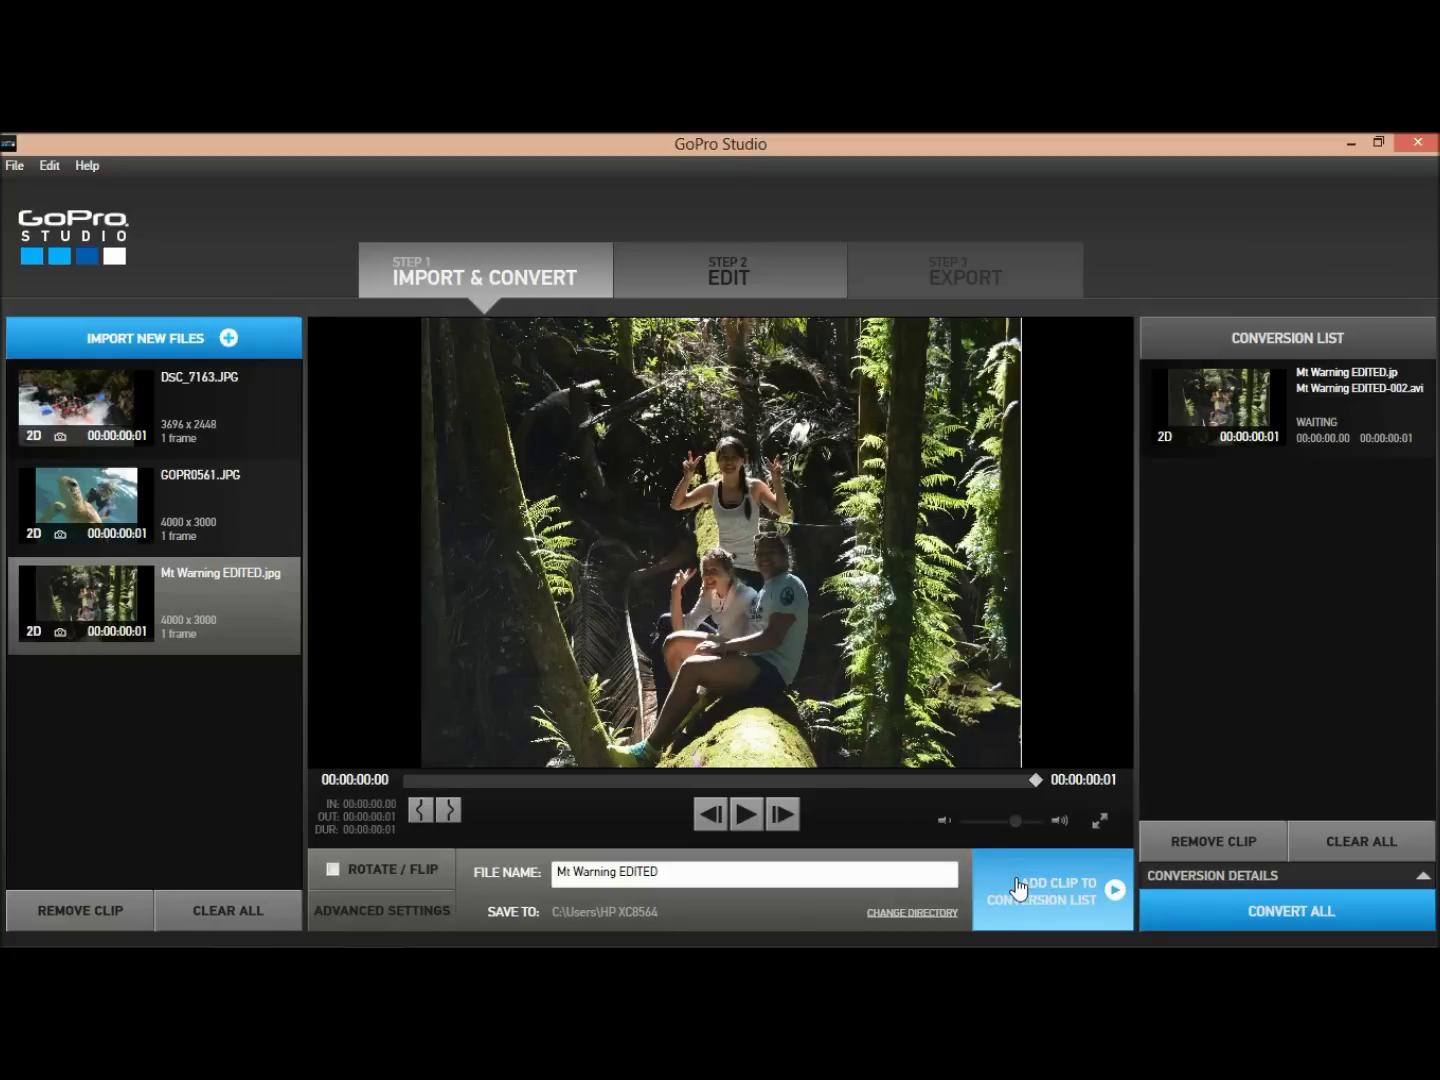
pyautogui.click(1163, 918)
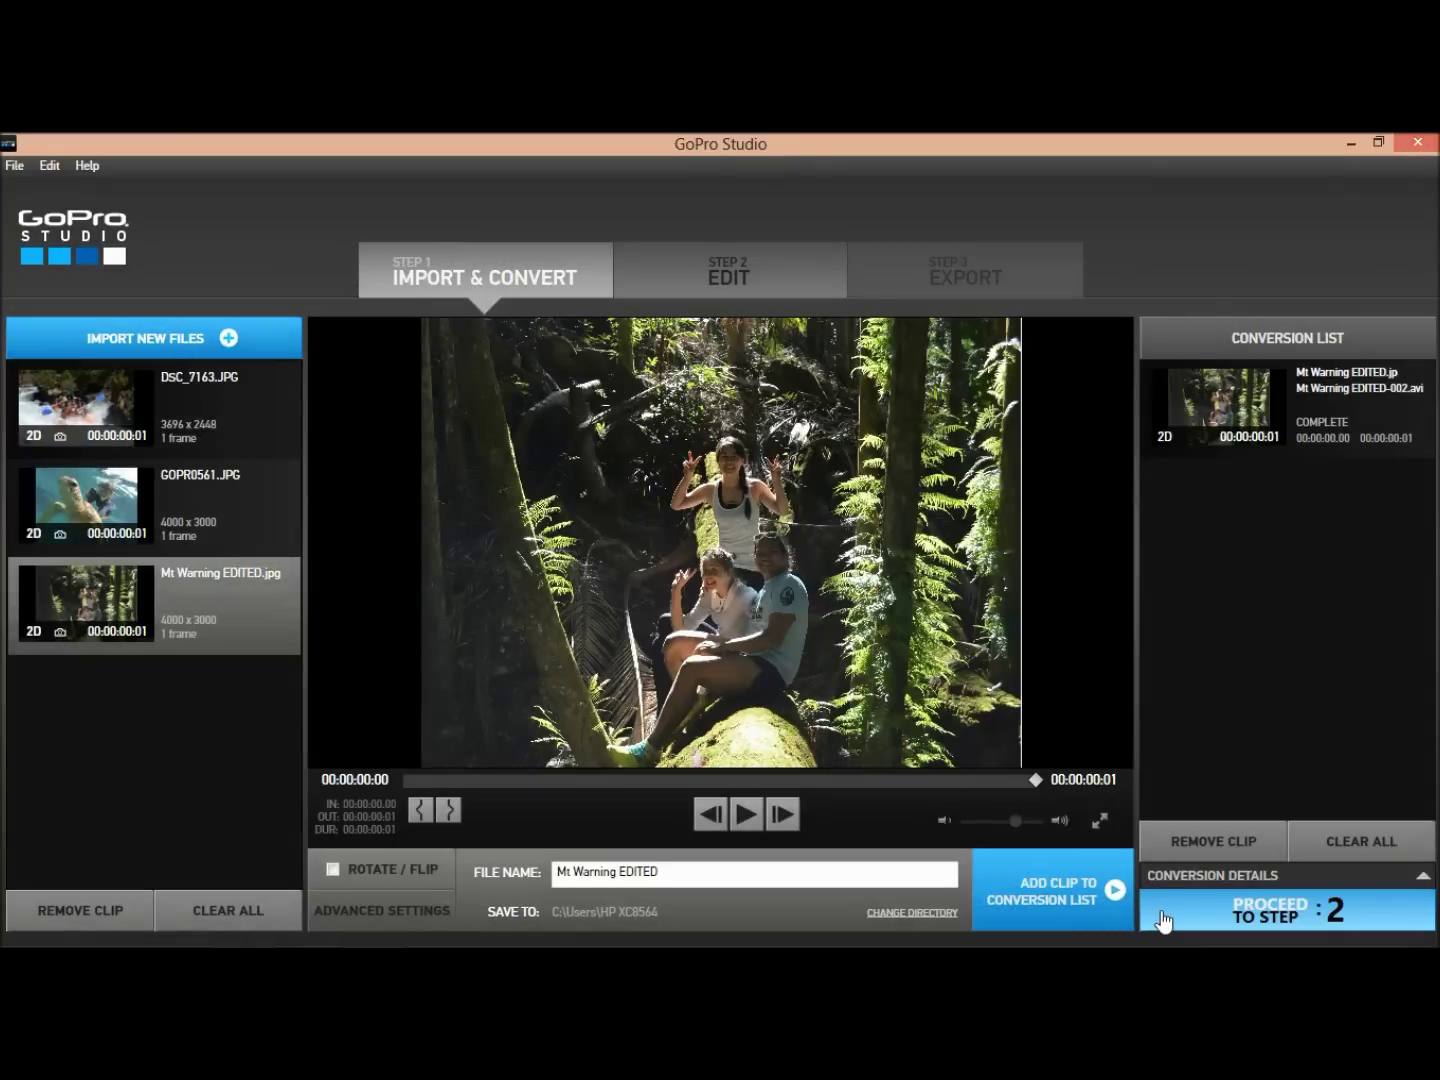
# - Start a Blank Template edit and drag the Mt Warning EDITED-002 clip onto the video track
pyautogui.click(738, 288)
pyautogui.doubleClick(436, 319)
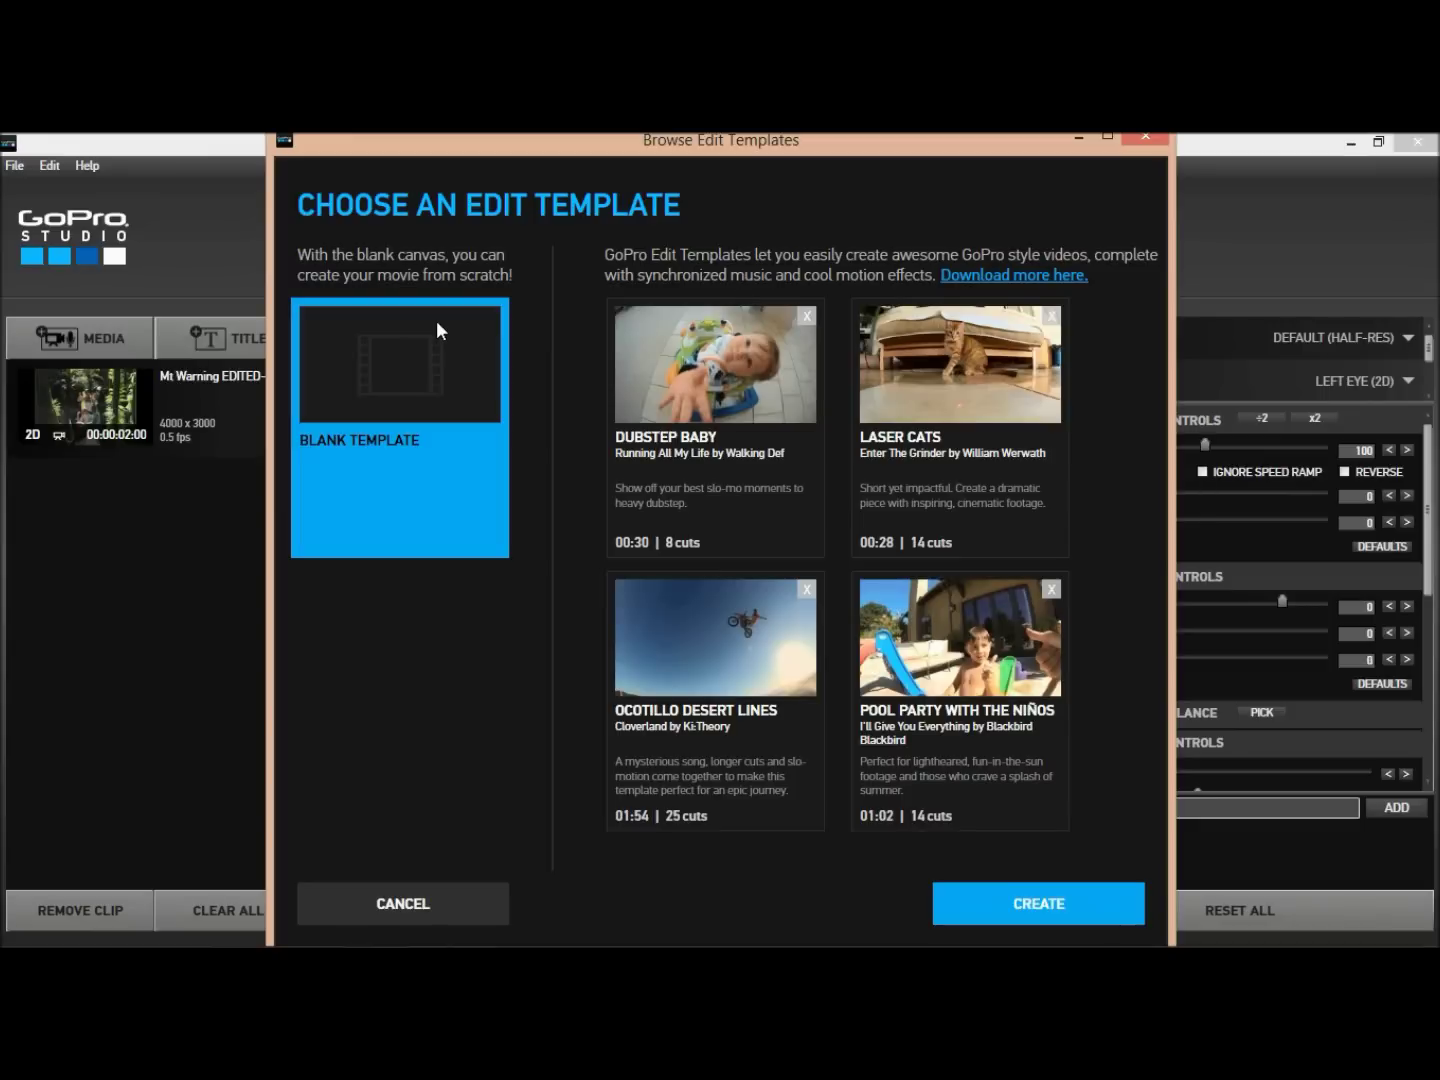
pyautogui.moveTo(128, 367); pyautogui.dragTo(403, 797)
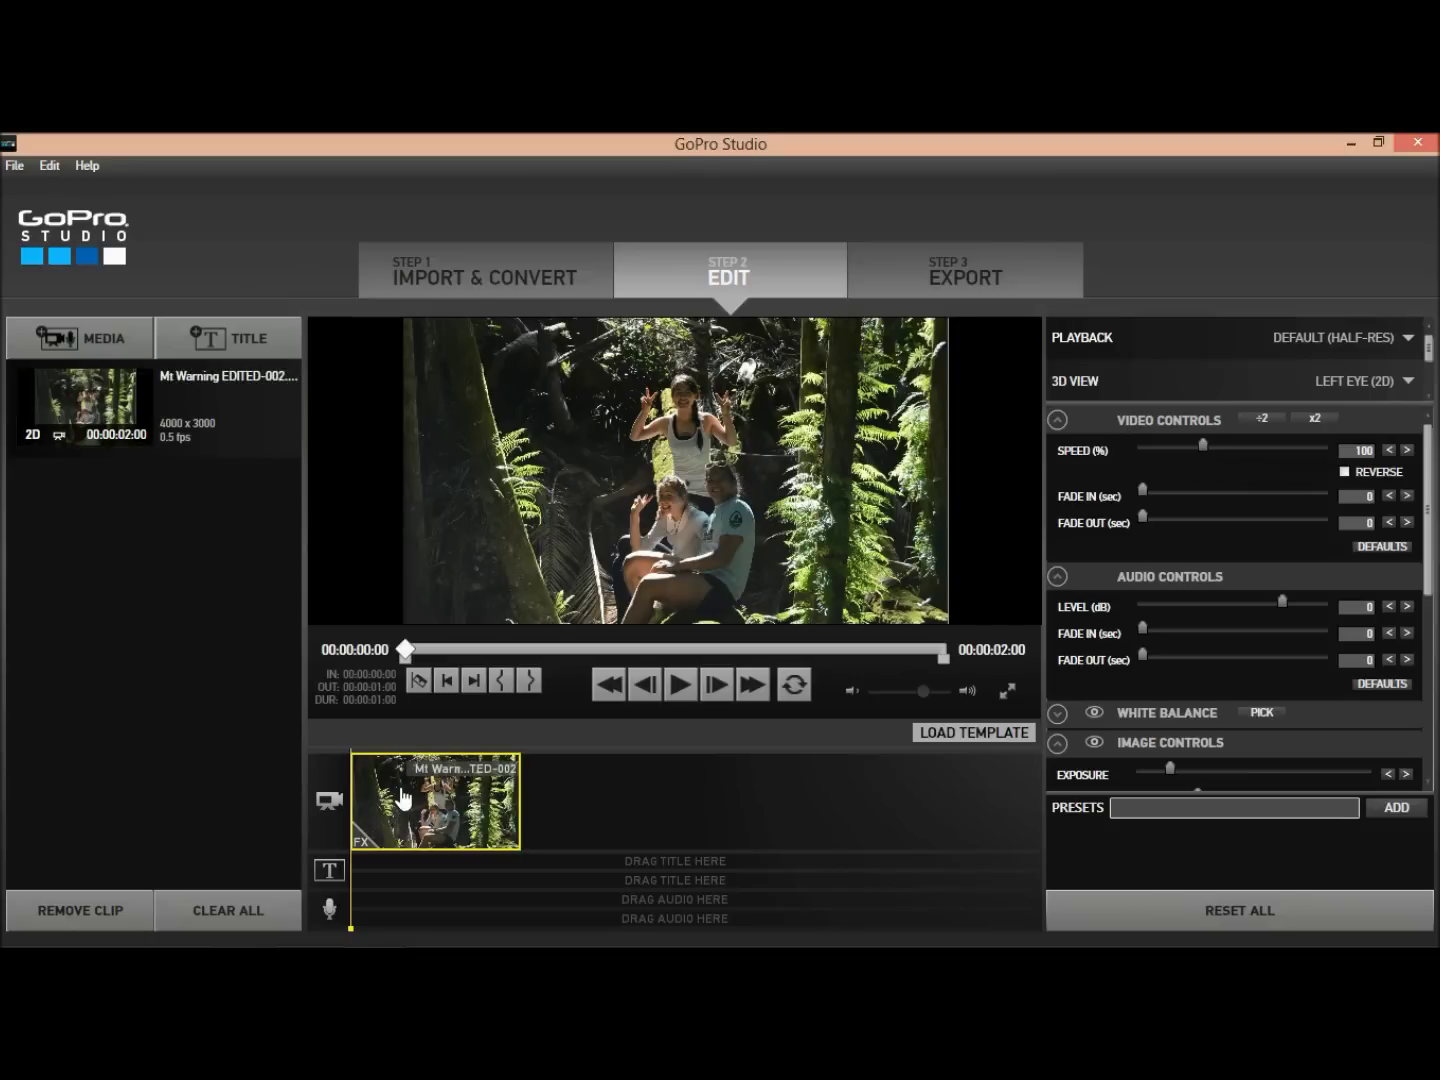
pyautogui.scroll(-5, 1120, 556)
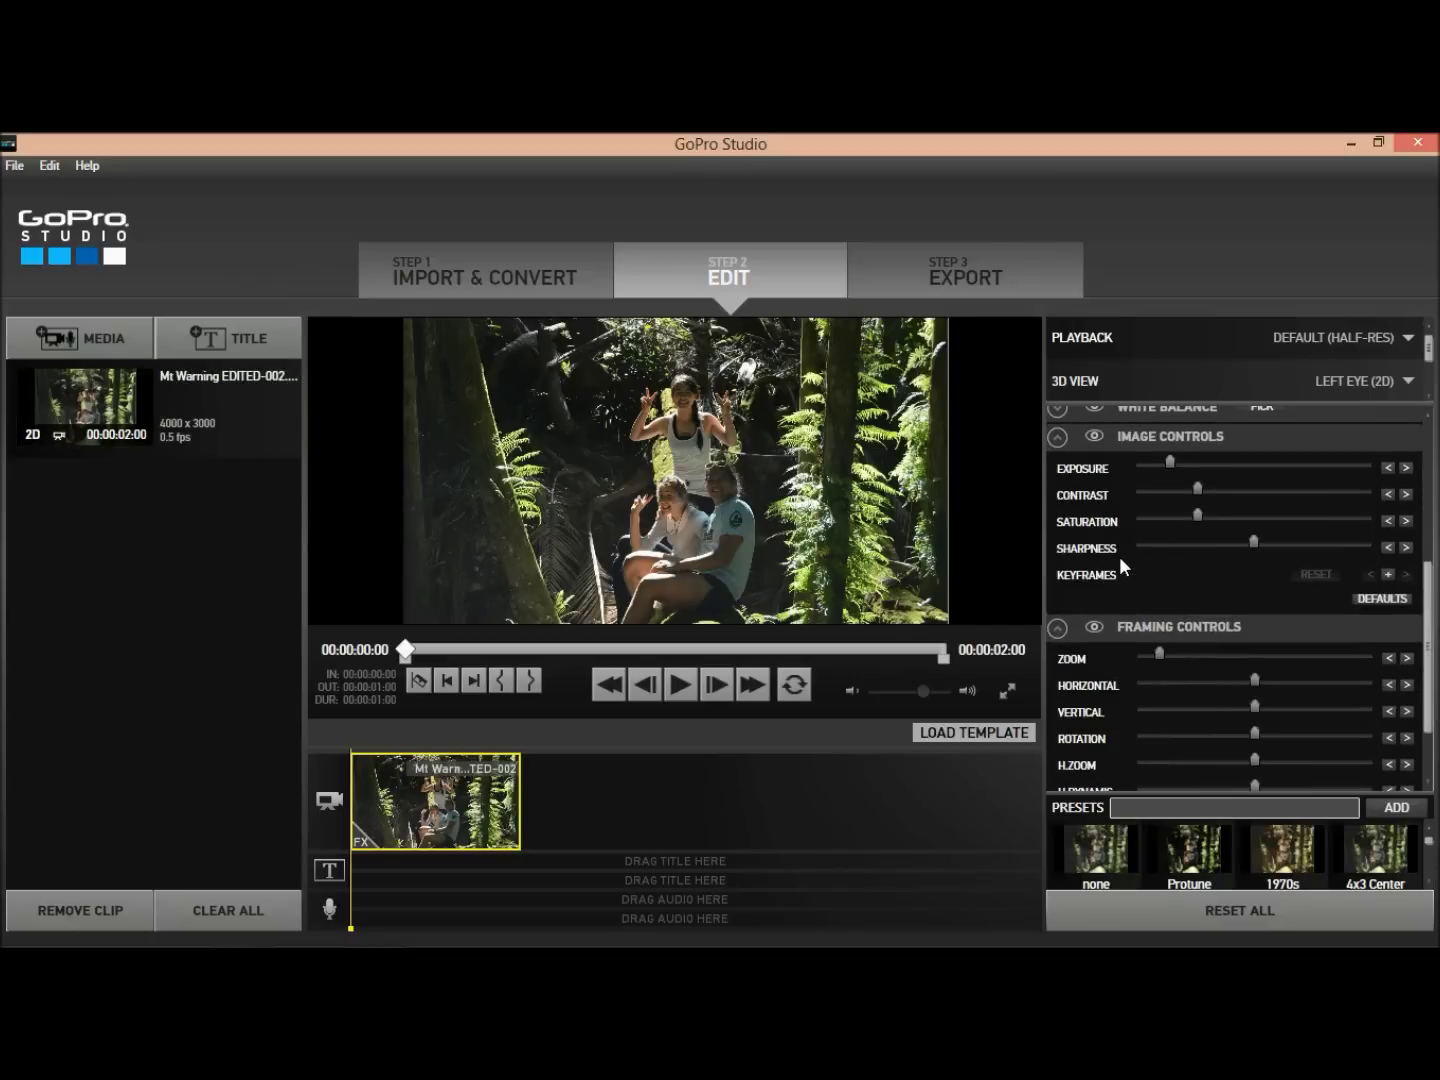